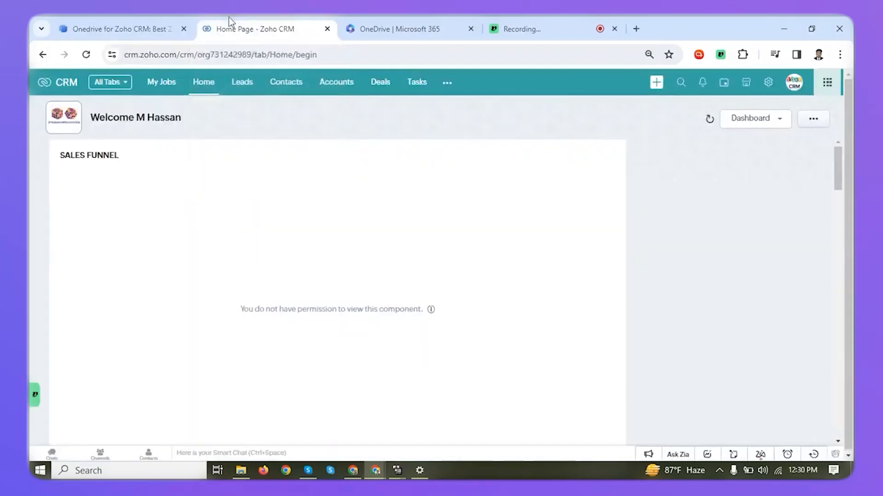
Search all Marketplace extensions in the CRM setup for "easy onedrive" and open Easy Onedrive for Zoho CRM.
click(770, 85)
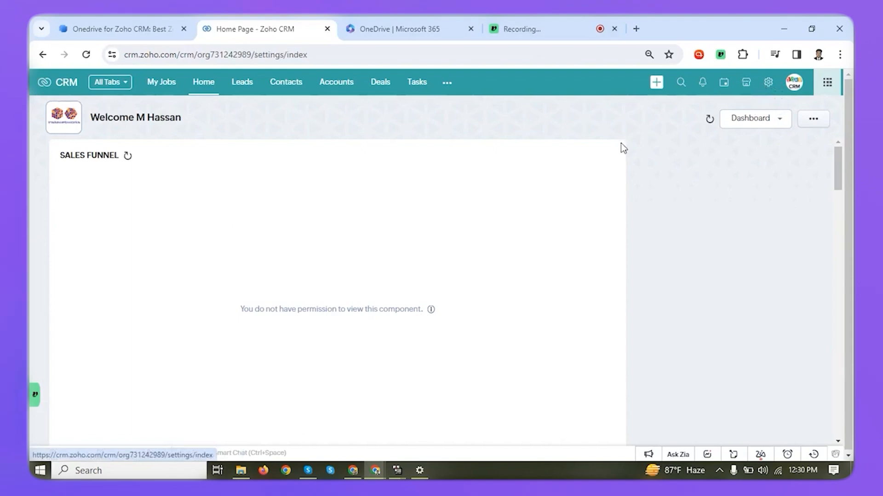
scroll(448, 363, down, 4)
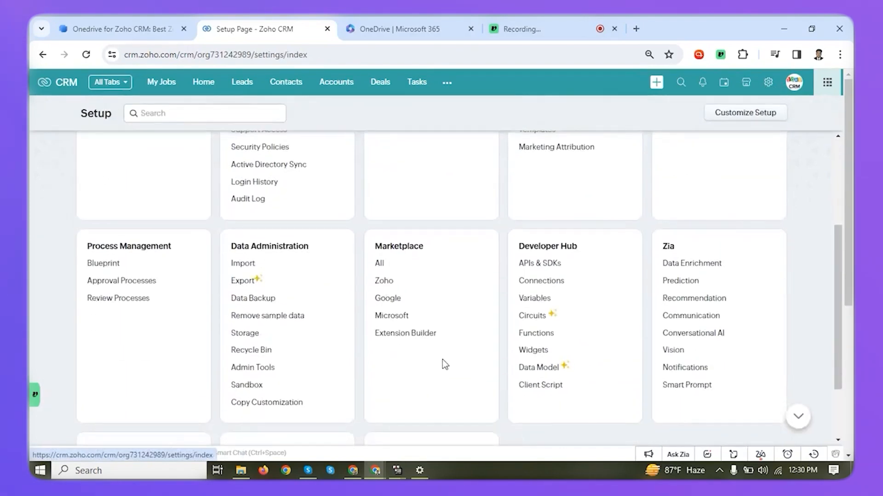
click(379, 265)
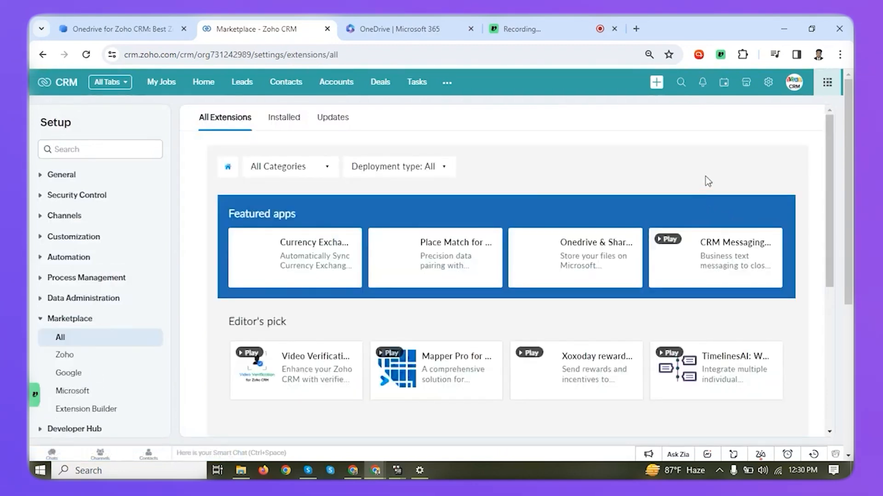
click(692, 173)
text(easy onedrive)
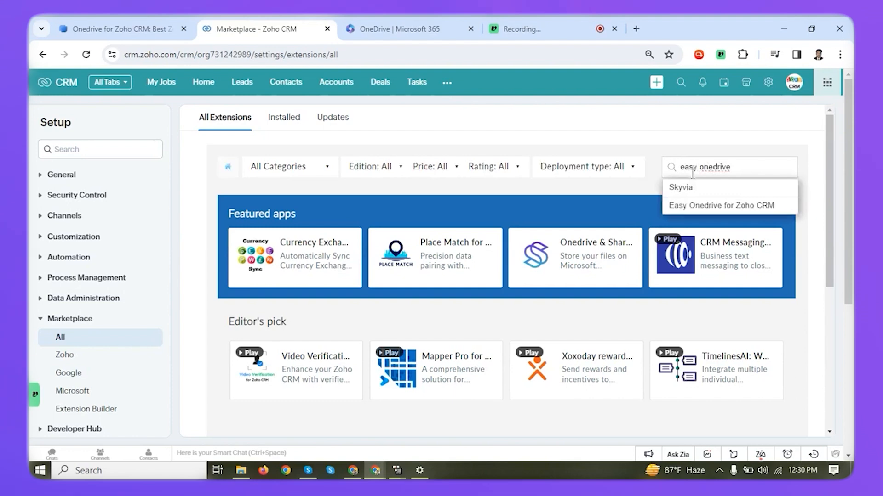
click(710, 207)
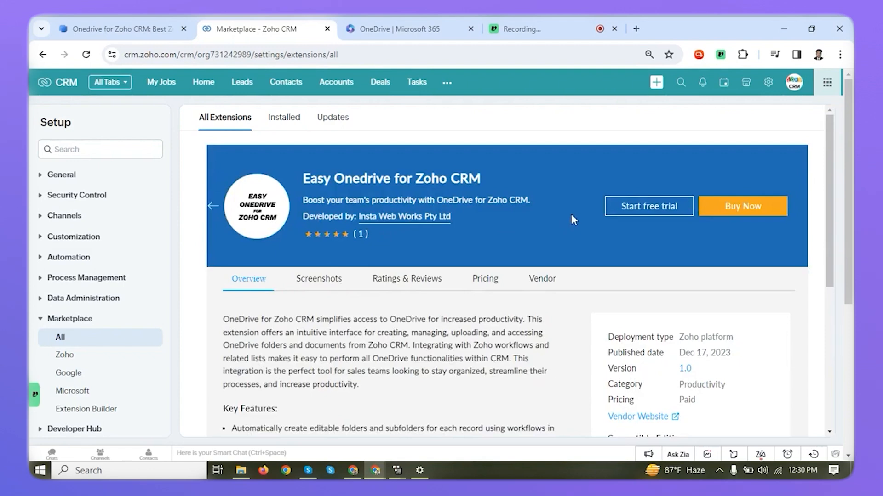
Start the free trial of Easy Onedrive for Zoho CRM for the Demo Id portal, accepting all three agreements.
click(640, 207)
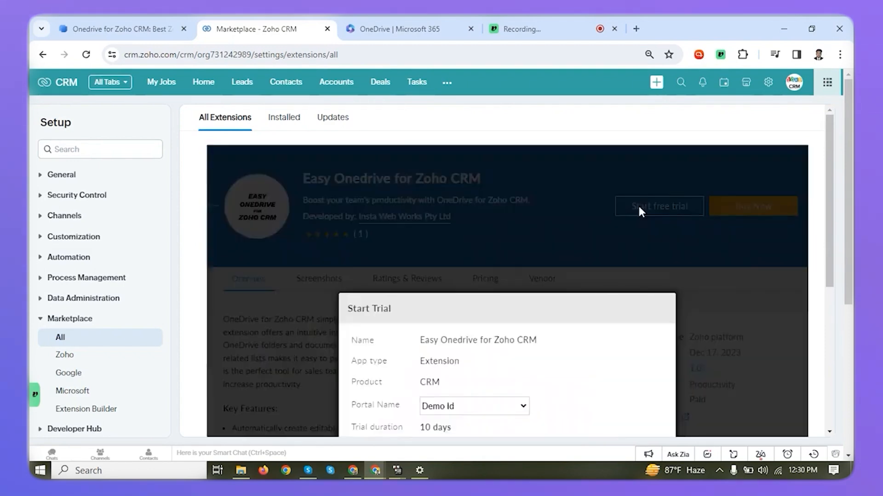
scroll(449, 345, down, 3)
click(356, 308)
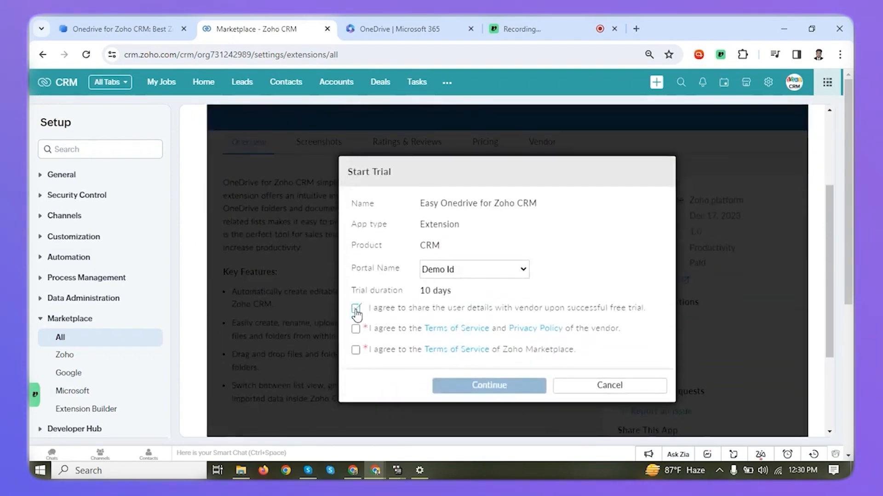
click(356, 330)
click(357, 350)
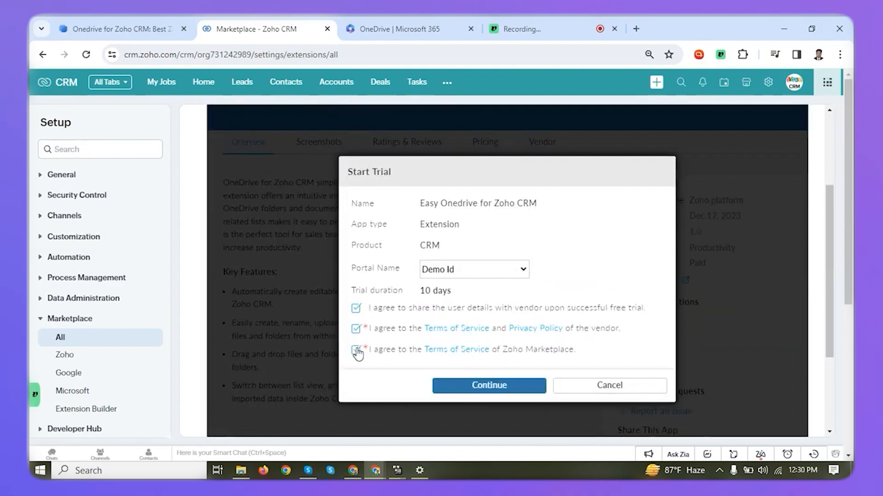
click(463, 386)
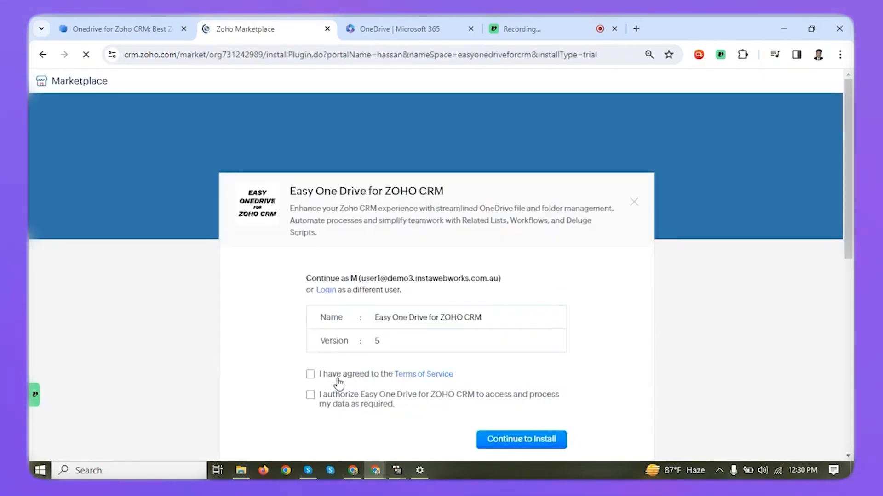
Accept the terms and data authorization, install the extension for all users, and save its settings with Log_Errors off.
click(311, 374)
click(312, 395)
scroll(594, 360, down, 2)
click(549, 354)
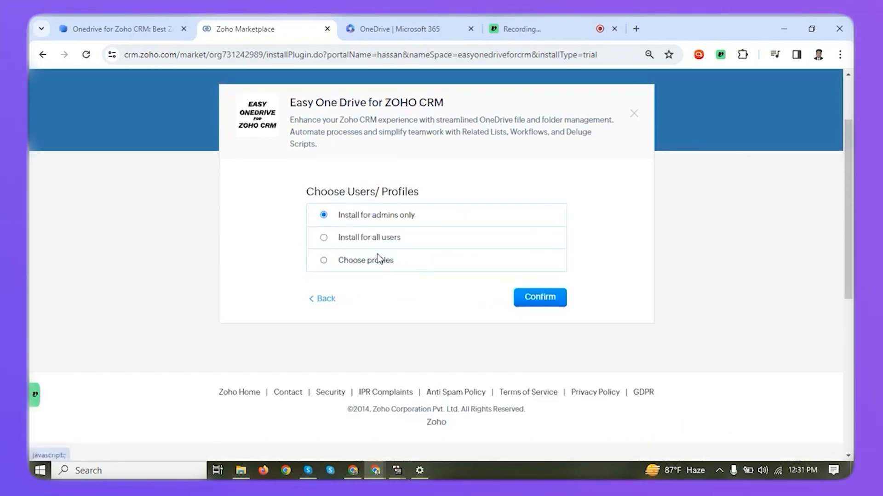
click(349, 239)
click(527, 302)
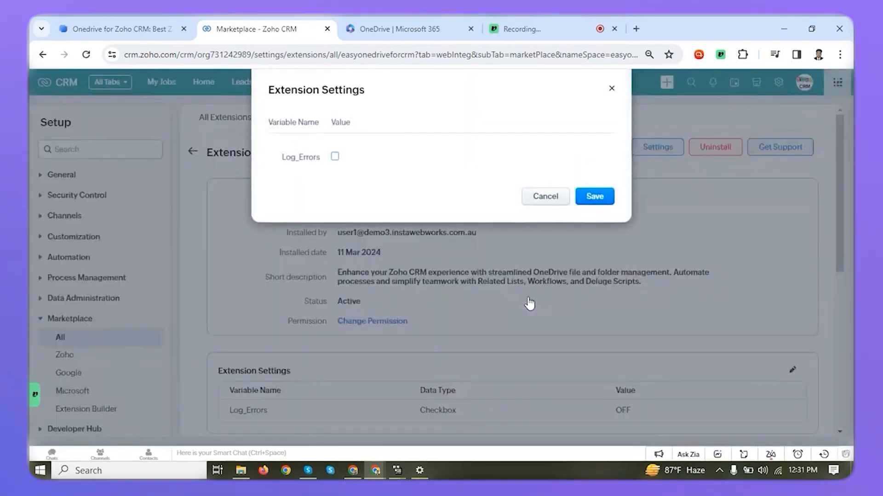
click(593, 202)
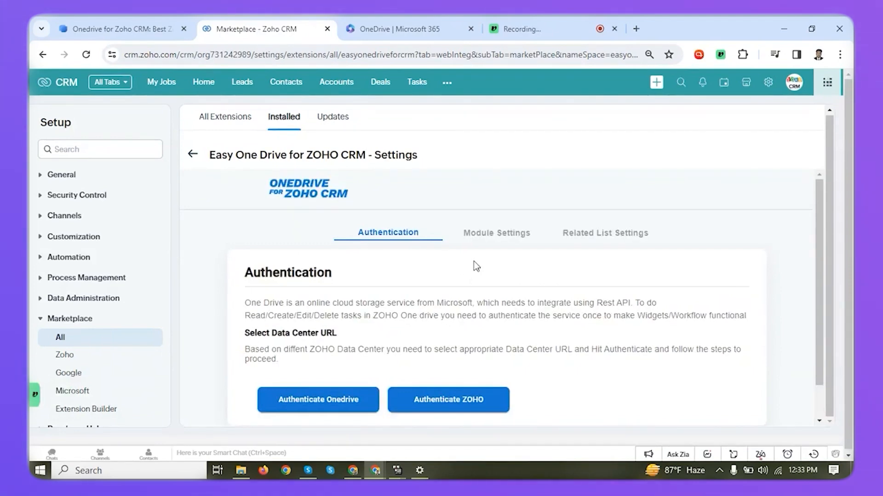
Authenticate OneDrive for the extension with the existing Microsoft account and close the authentication window.
click(340, 399)
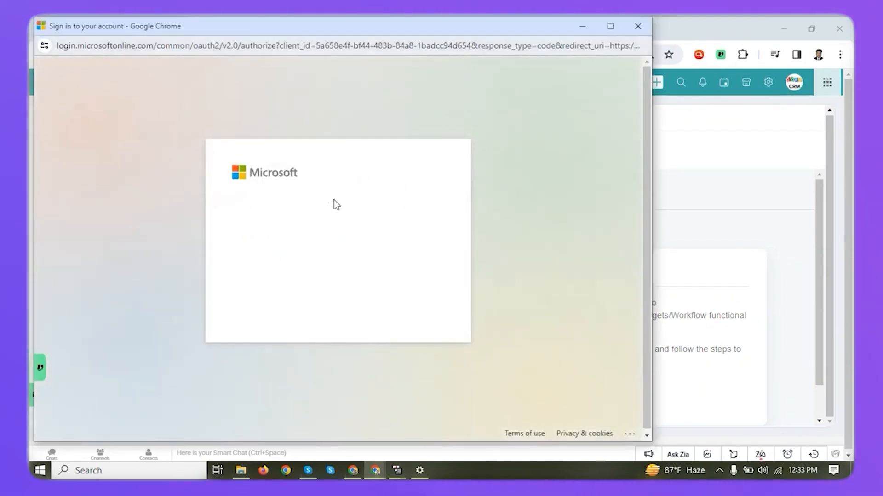
click(317, 222)
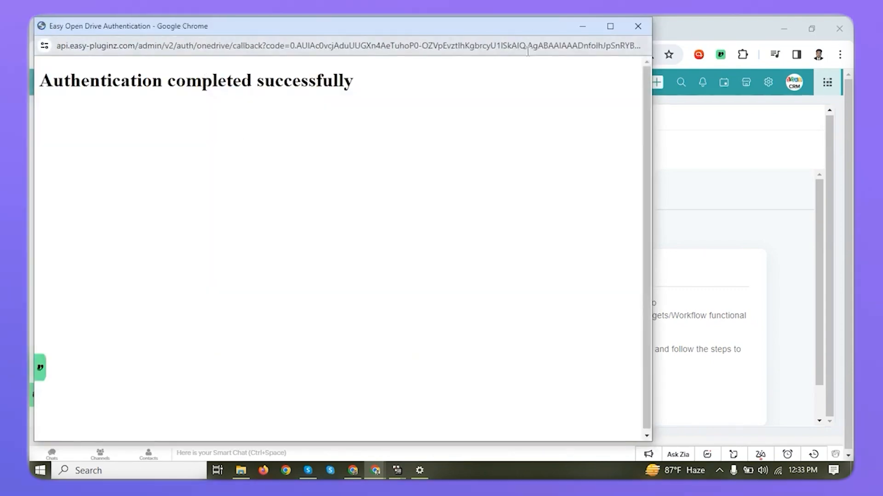
click(577, 32)
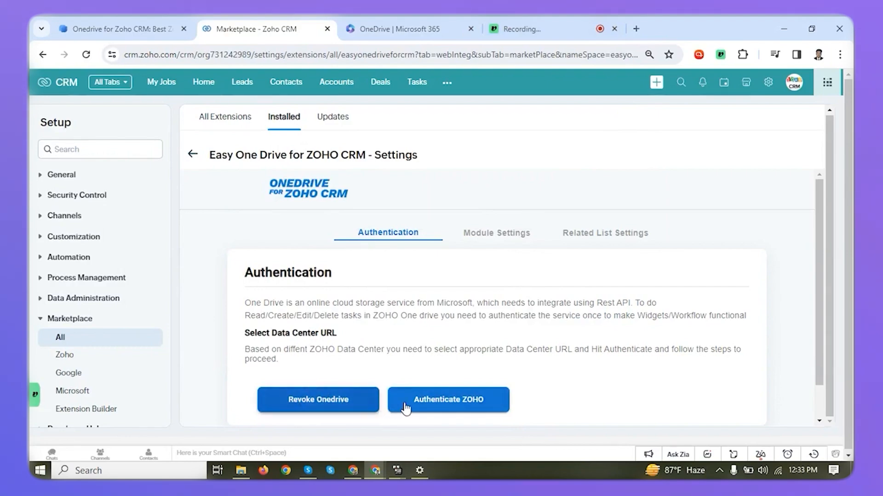
mouse_move(376, 470)
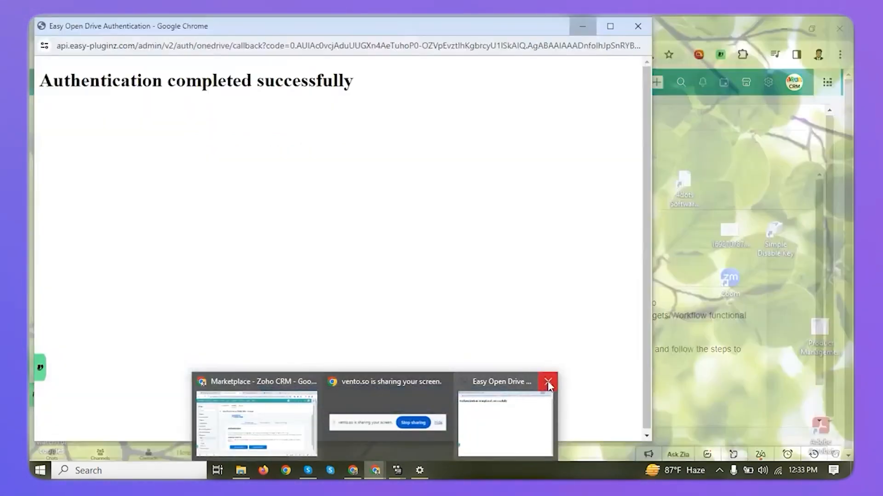
click(547, 382)
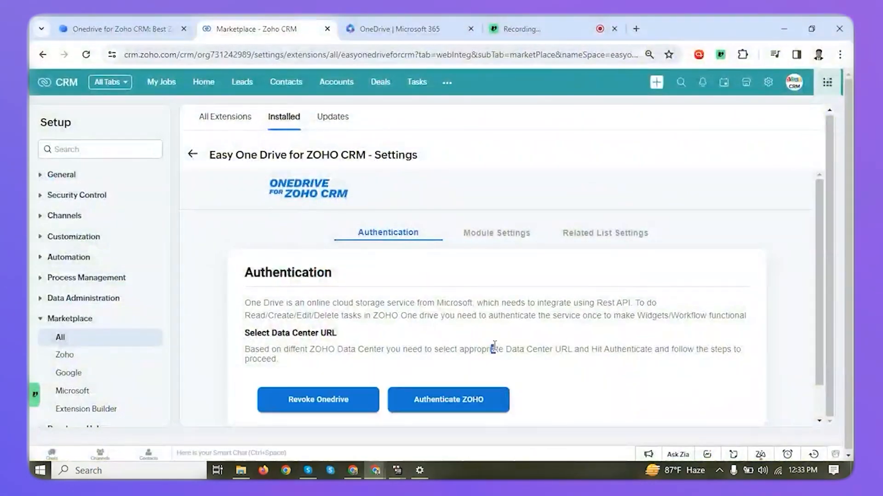
Authenticate Zoho for the extension, connecting the Demo Id production organization and accepting Easy Pluginz's access request.
click(458, 402)
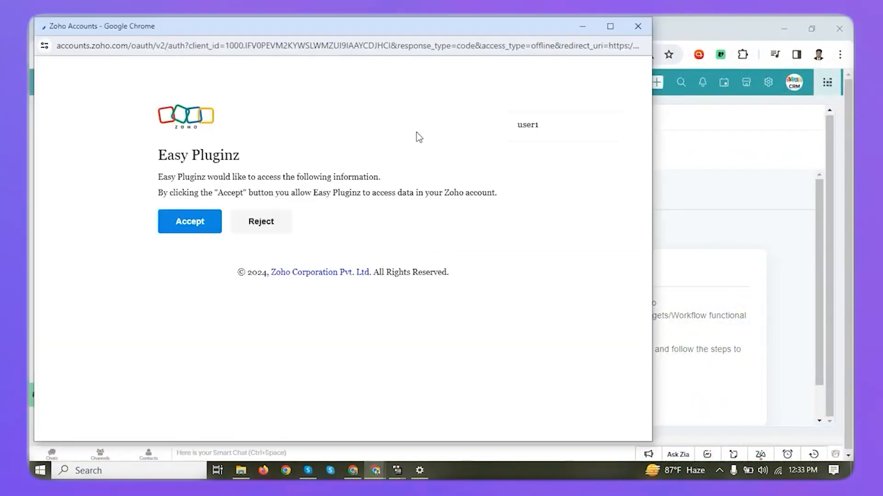
click(291, 197)
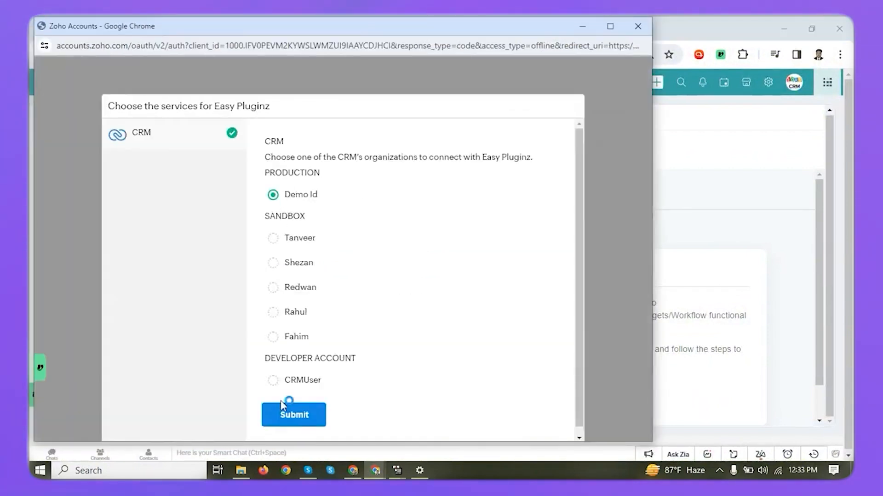
click(290, 415)
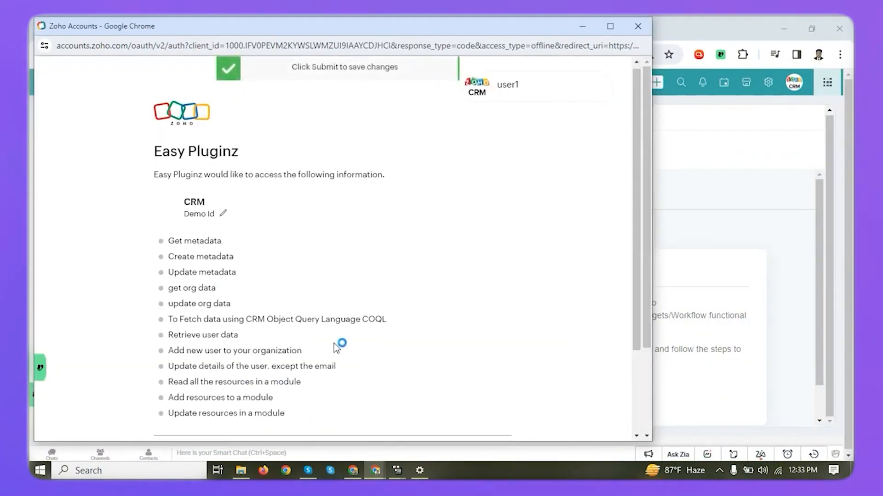
scroll(203, 388, down, 3)
click(184, 385)
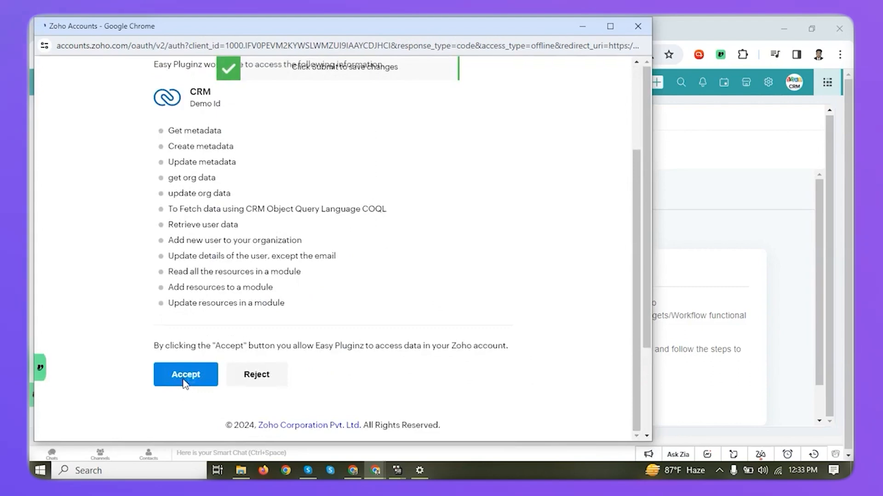
click(577, 26)
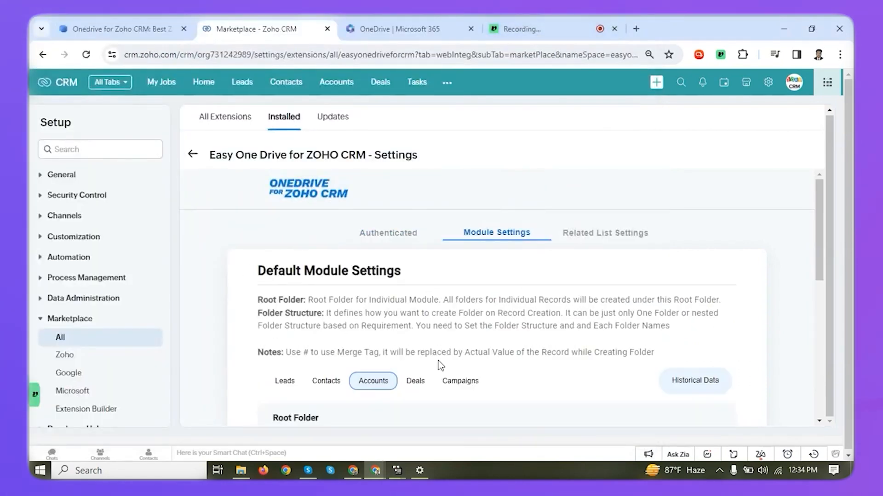
Examine the Accounts root folder and folder structure in the module settings, and the Easy OneDrive (EXT) folder's contents in OneDrive.
scroll(438, 360, down, 2)
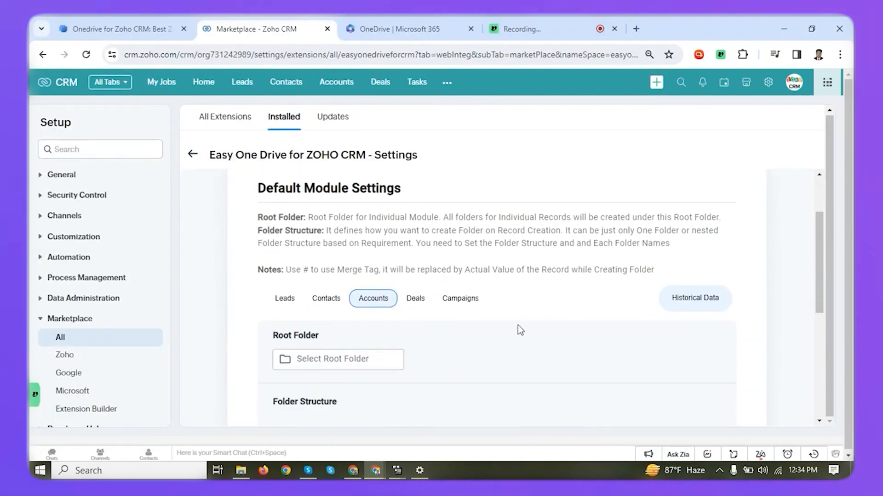
scroll(517, 325, up, 1)
scroll(451, 304, down, 2)
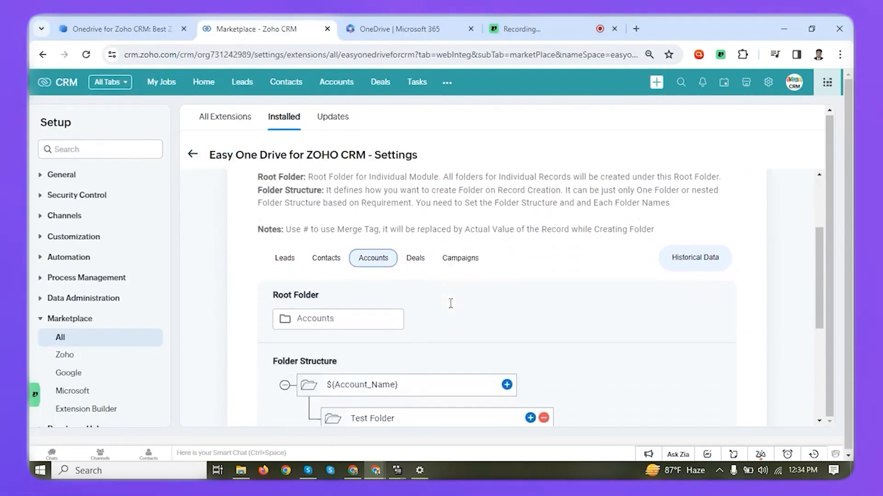
scroll(451, 303, up, 2)
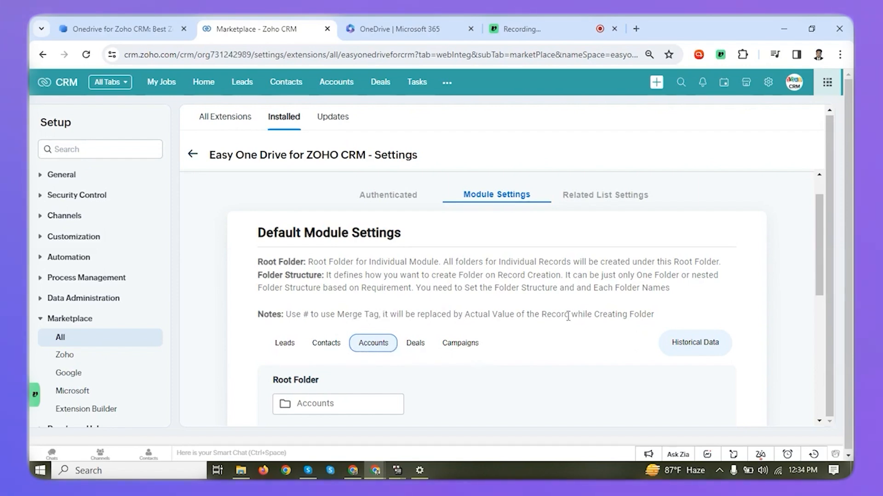
scroll(464, 331, down, 2)
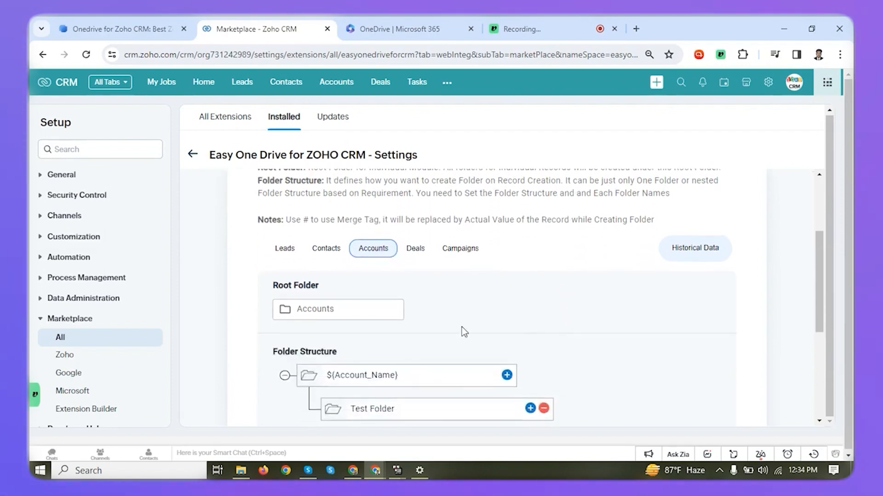
scroll(462, 327, up, 2)
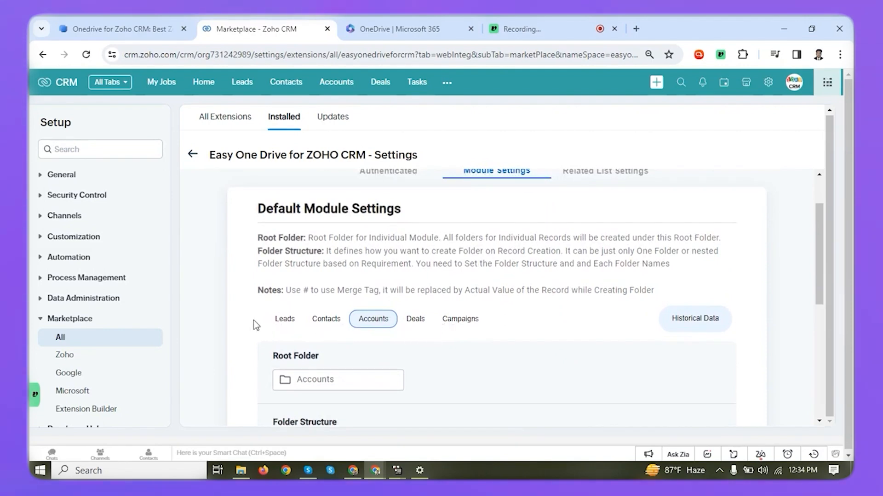
click(420, 29)
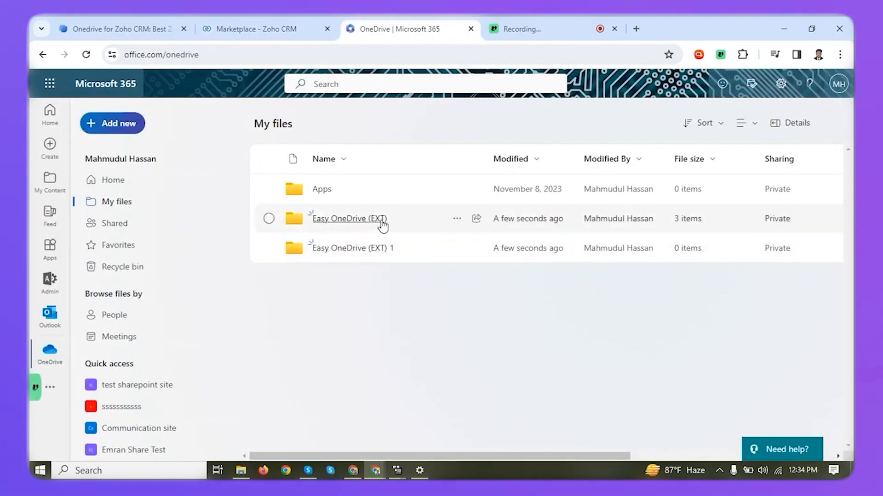
click(357, 225)
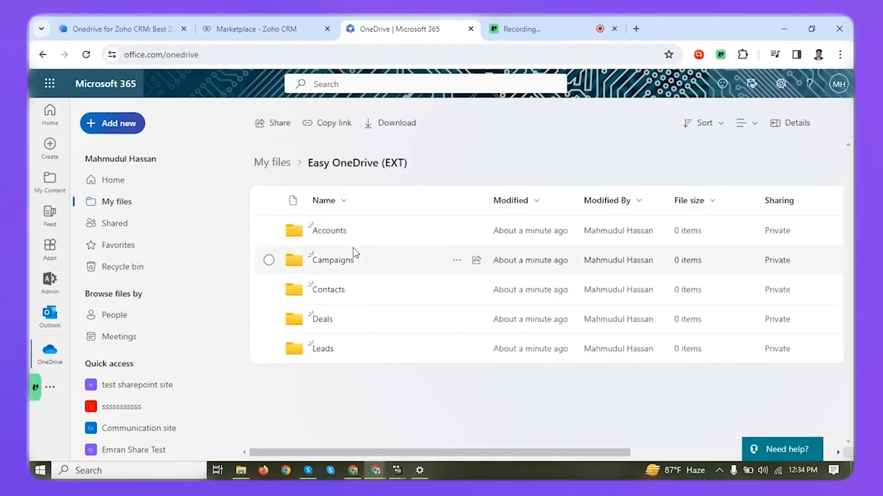
click(313, 23)
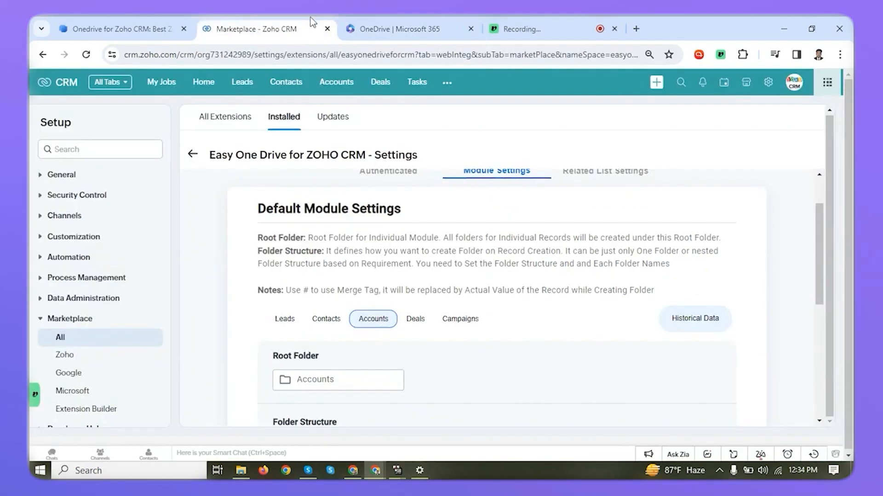
Replace the Leads record folder name in the module settings with the First Name merge field, ${First_Name}.
scroll(405, 198, down, 2)
click(285, 223)
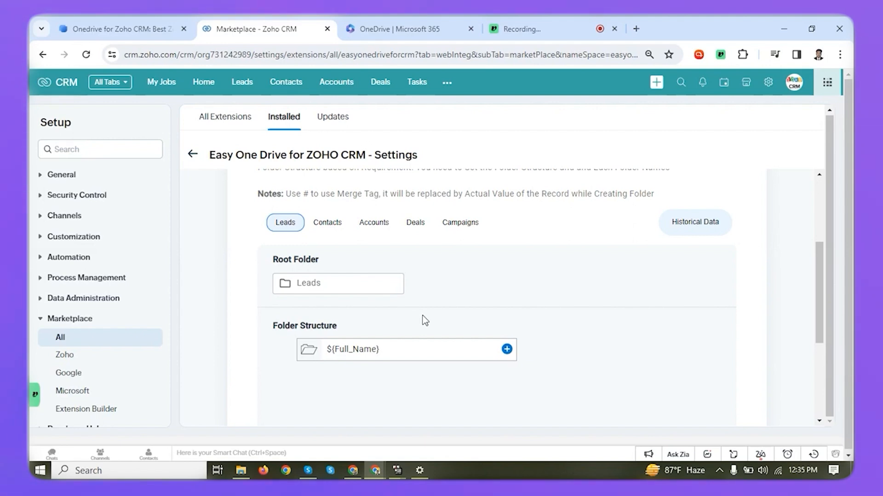
click(420, 349)
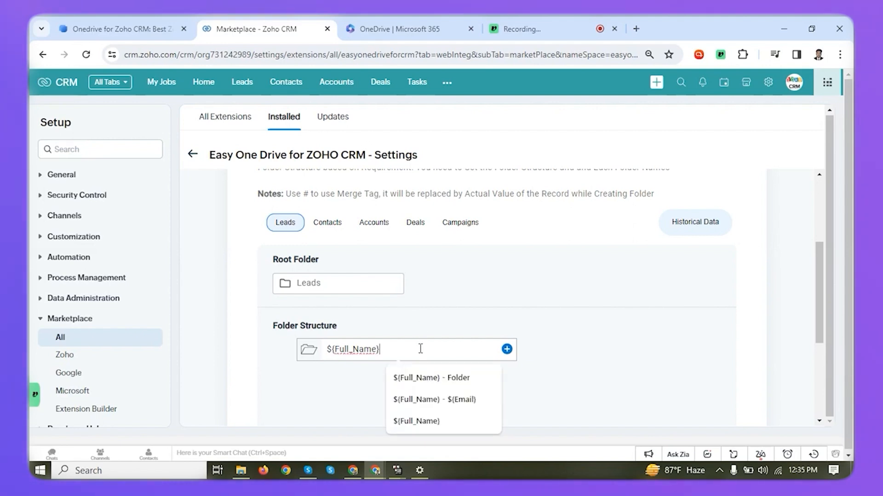
key(shift+3)
key(BackSpace)
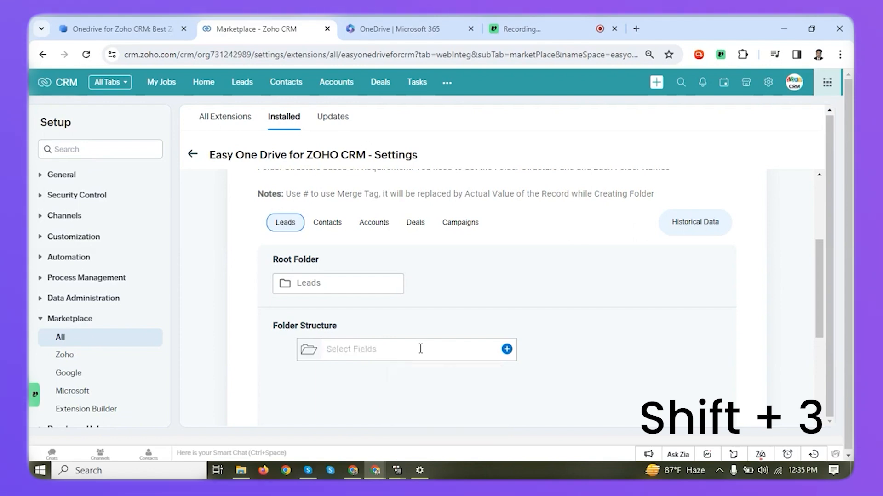
key(shift+3)
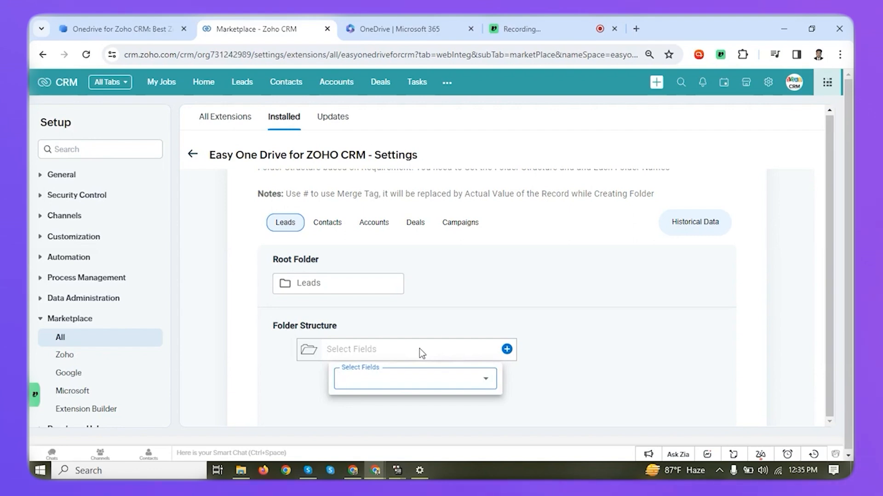
click(412, 376)
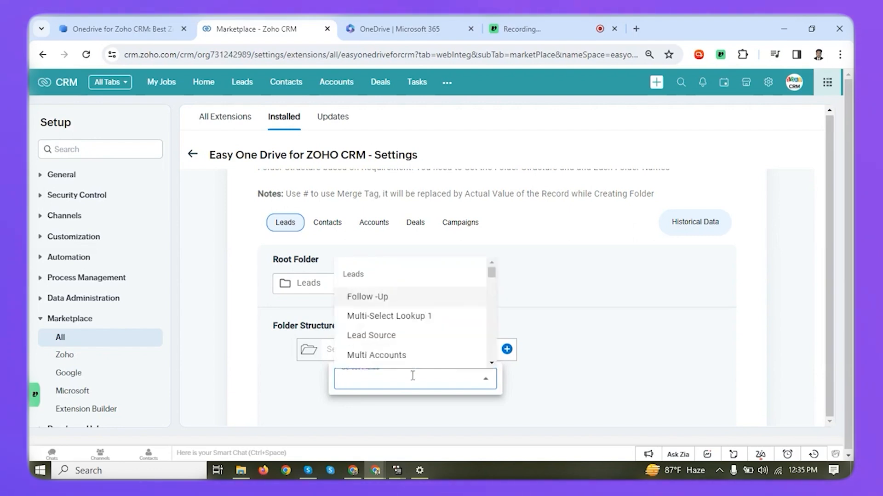
text(firs)
click(387, 295)
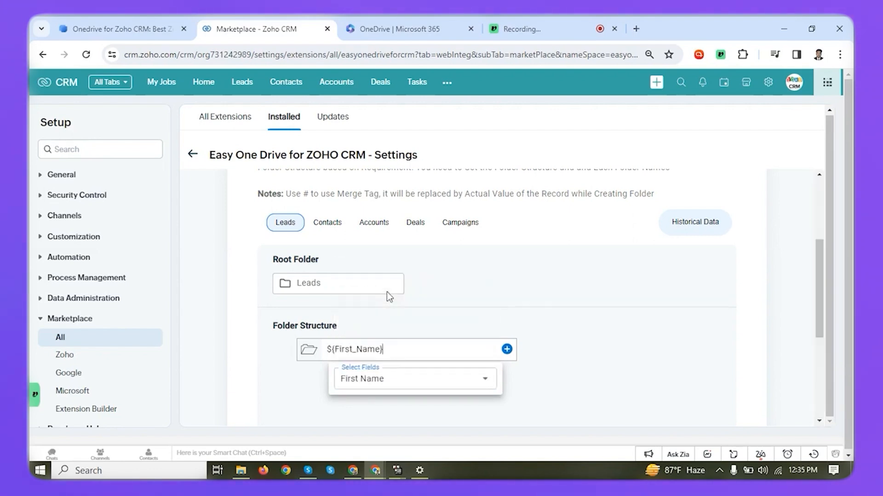
Append a hyphen and the Last Name merge field so the Leads record folder is named ${First_Name} - ${Last_Name}.
text(- )
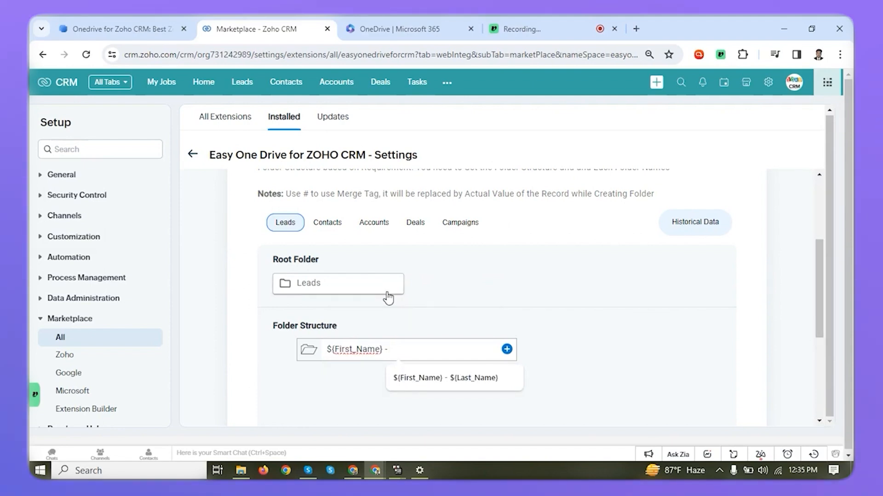
text(#)
click(374, 381)
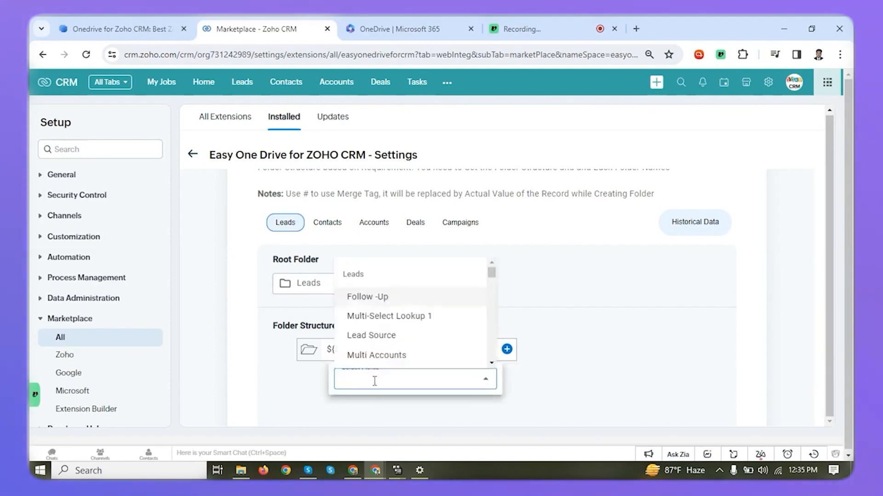
text(las)
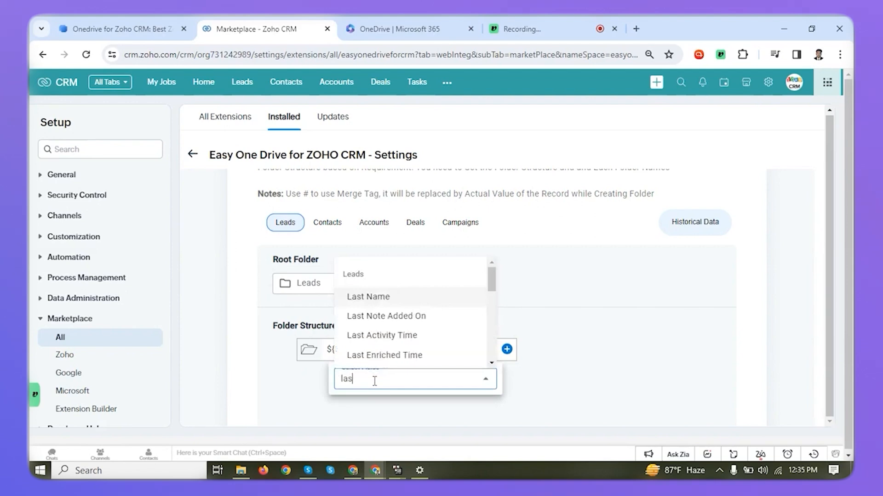
click(380, 296)
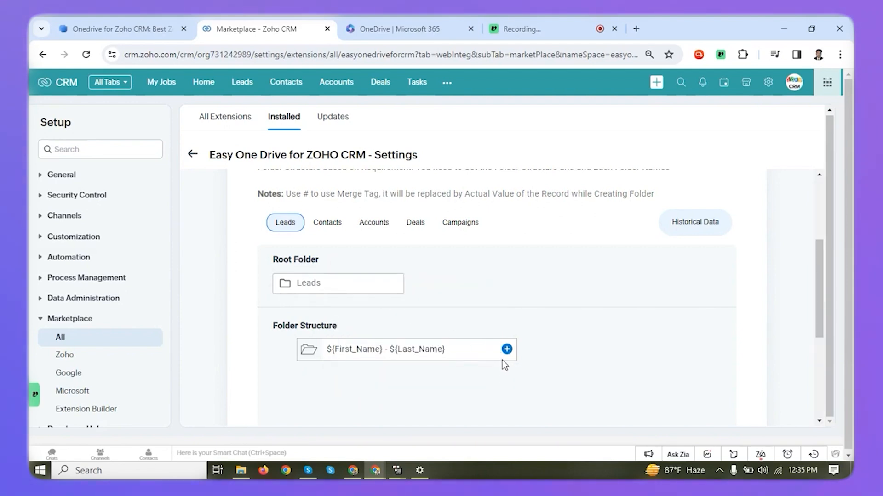
Add two subfolders named Inbox and Invoices directly under the Leads record folder.
click(507, 350)
scroll(505, 358, down, 2)
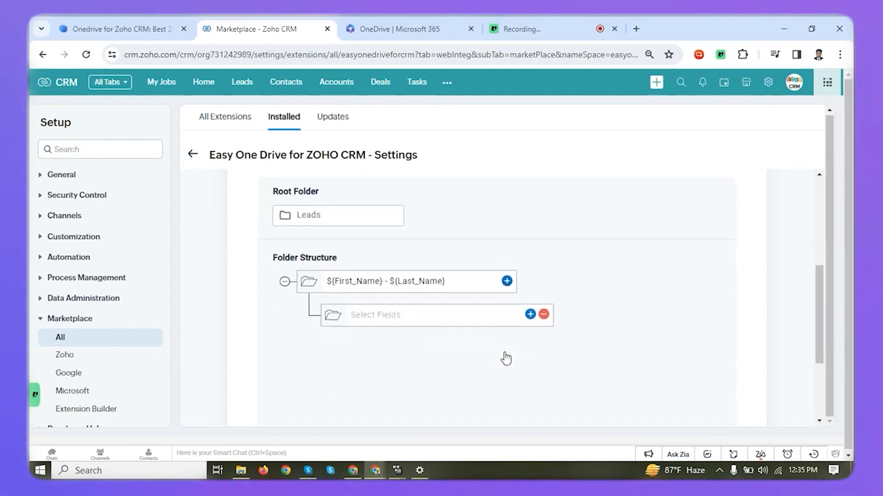
click(426, 313)
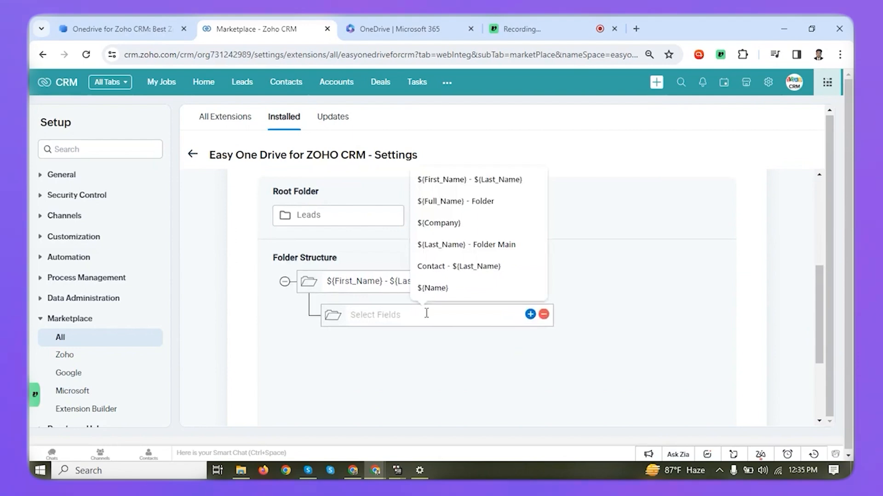
text(Inbox)
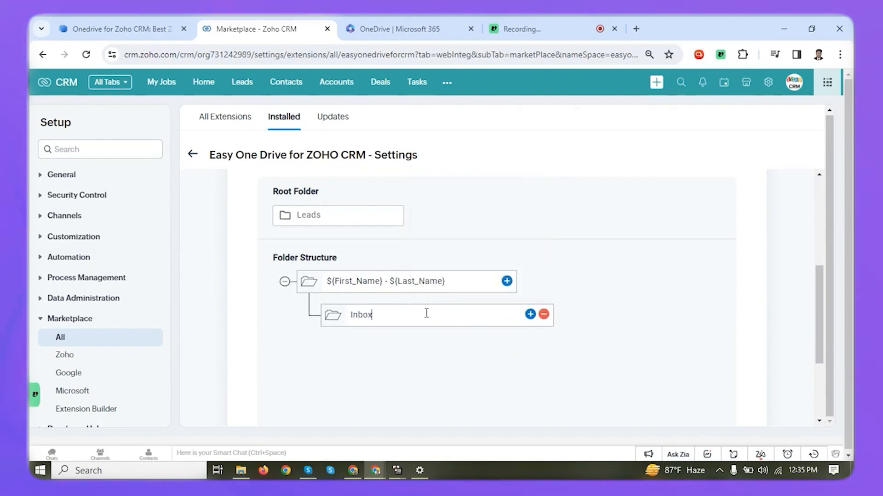
click(507, 280)
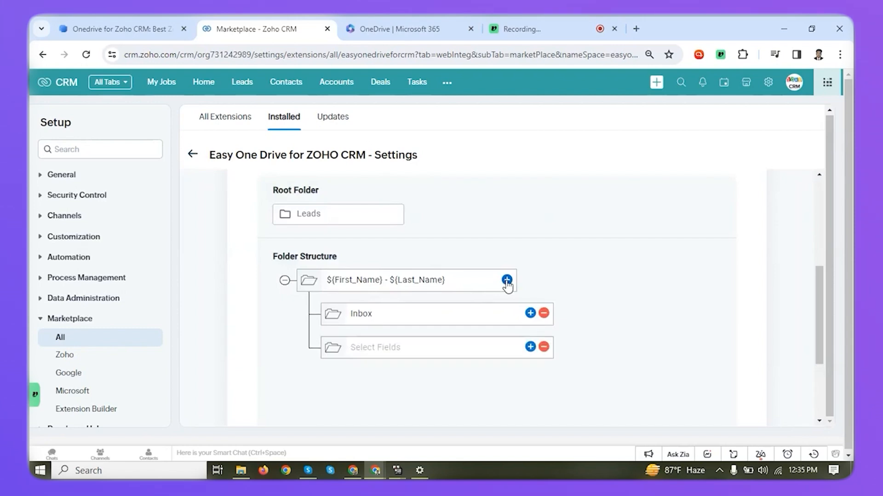
click(382, 351)
text(Invoices)
Add a subfolder inside Invoices named 2024 - ${Last_Name}, using the Last Name merge field.
click(530, 347)
click(442, 381)
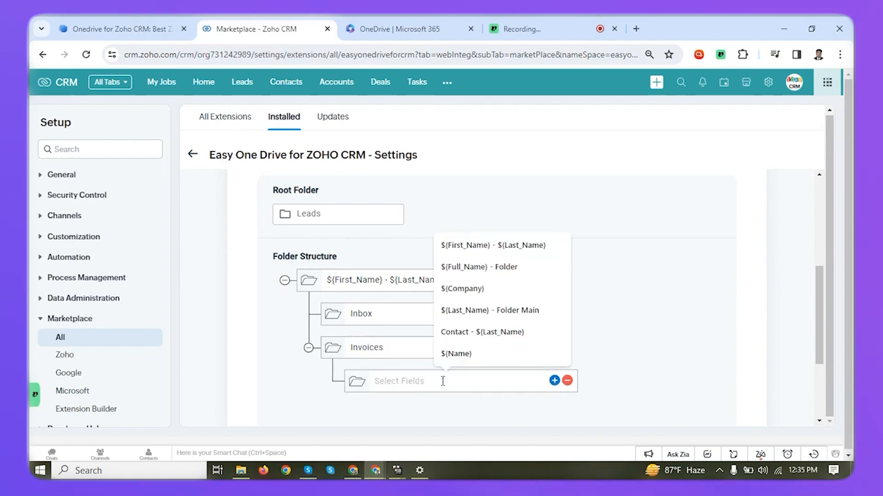
text(2024)
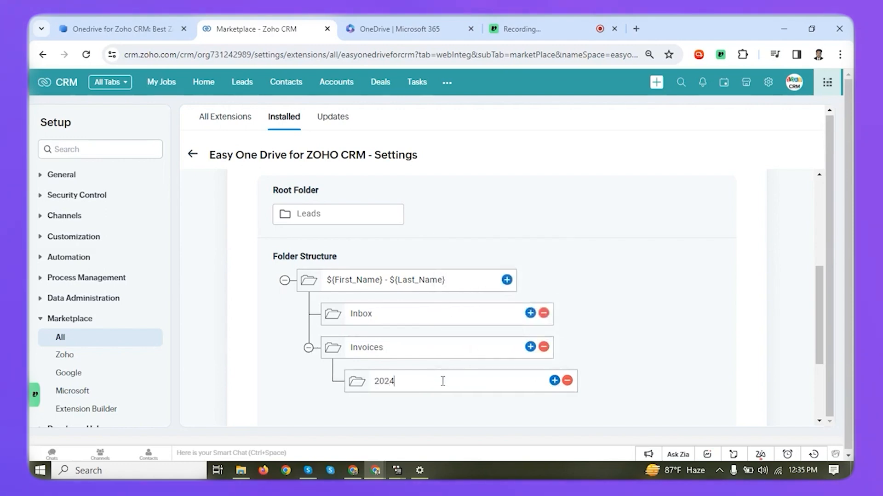
text( -)
text(#)
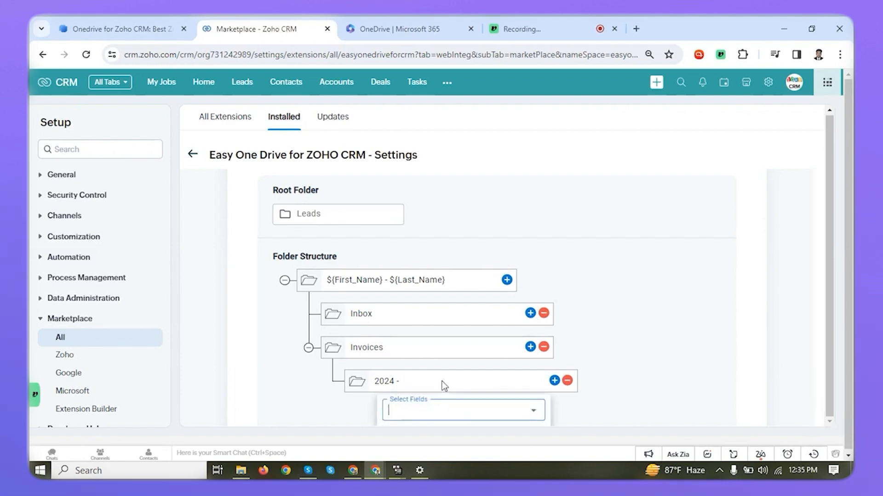
click(431, 417)
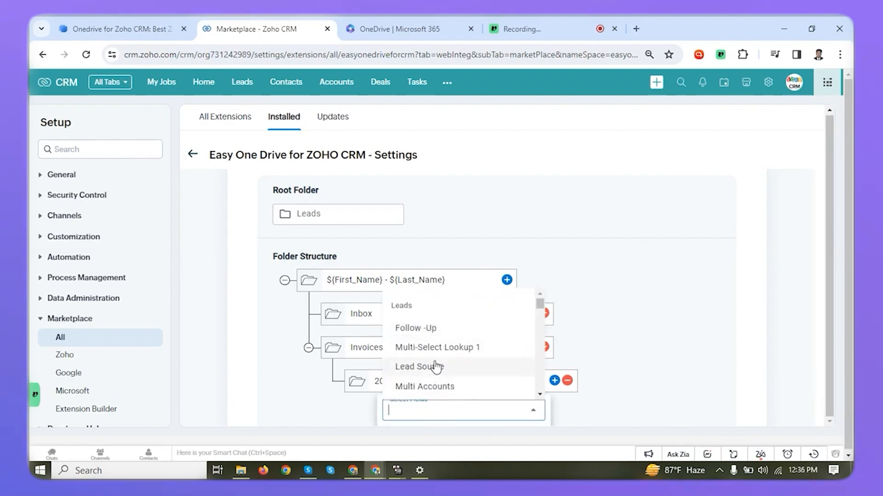
text(las)
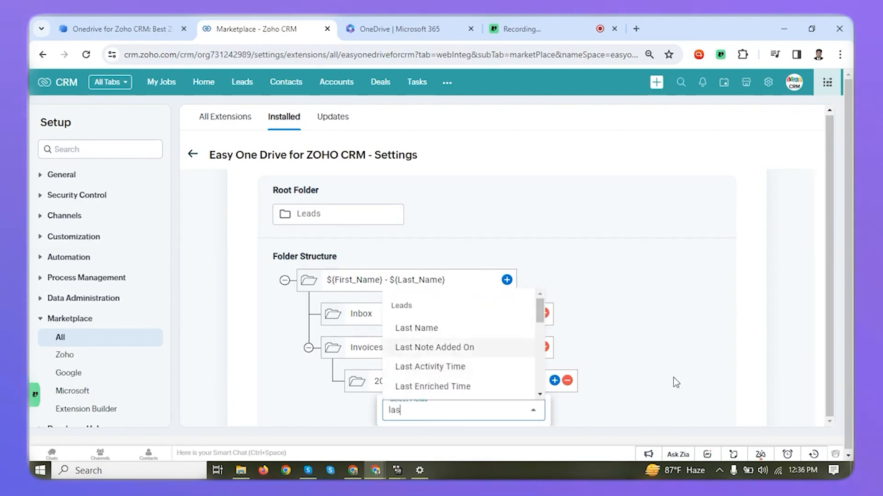
click(410, 329)
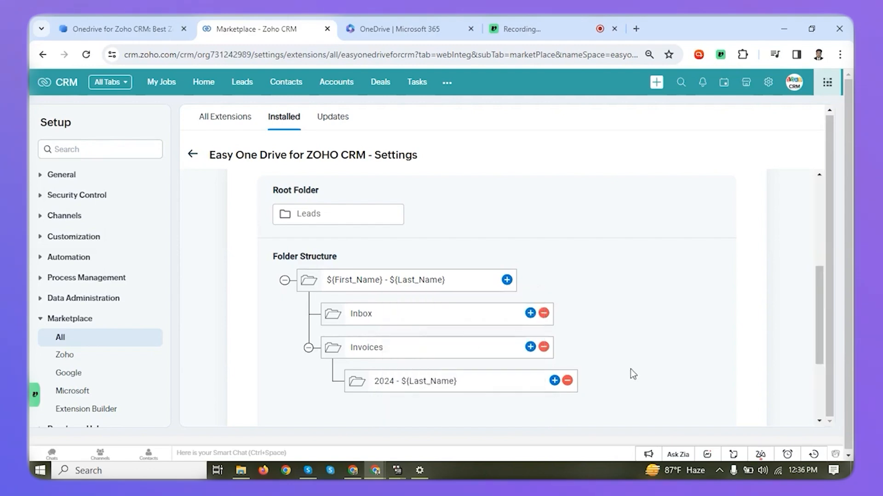
Save the Leads folder structure and agree to the settings change.
scroll(645, 368, down, 3)
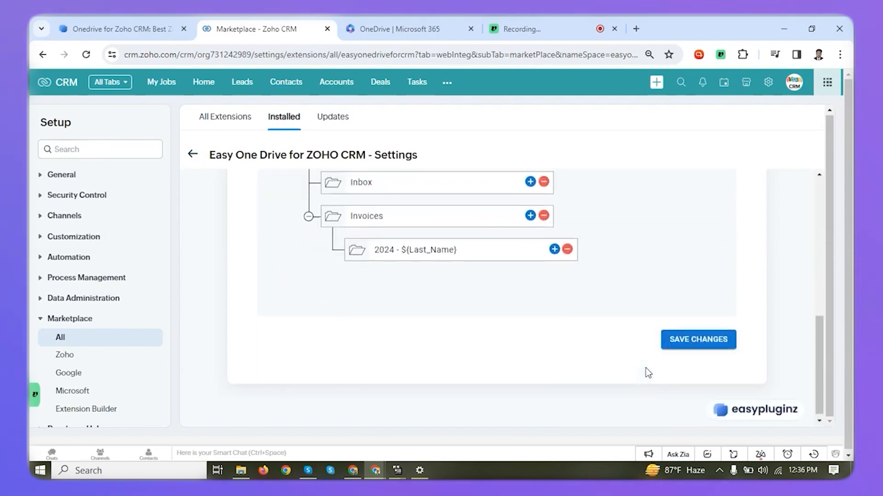
click(709, 337)
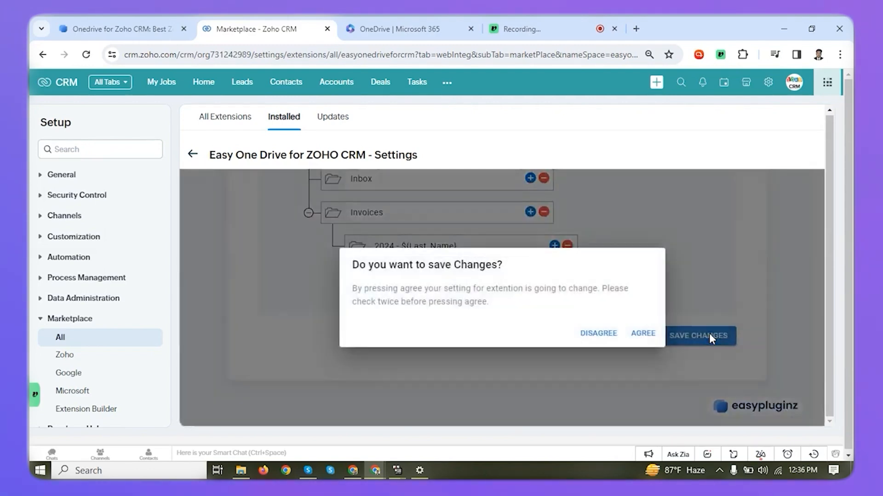
click(644, 334)
scroll(531, 307, up, 3)
scroll(531, 307, down, 3)
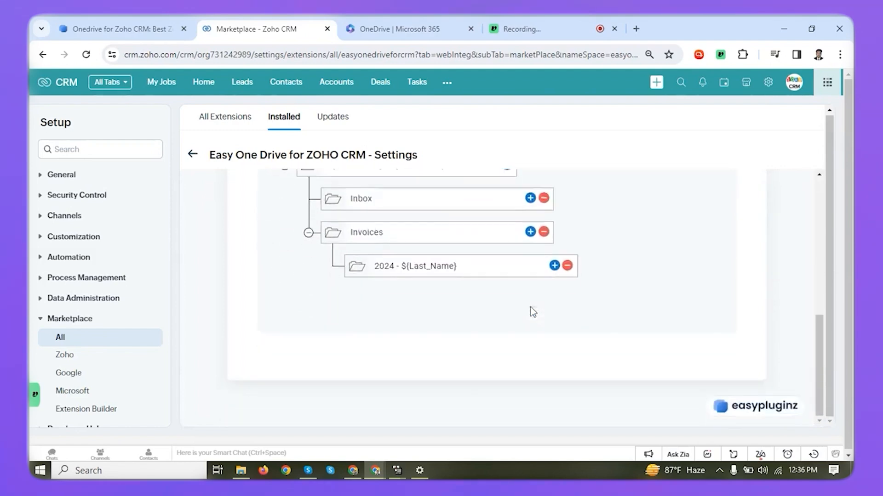
scroll(530, 307, up, 5)
scroll(532, 309, up, 3)
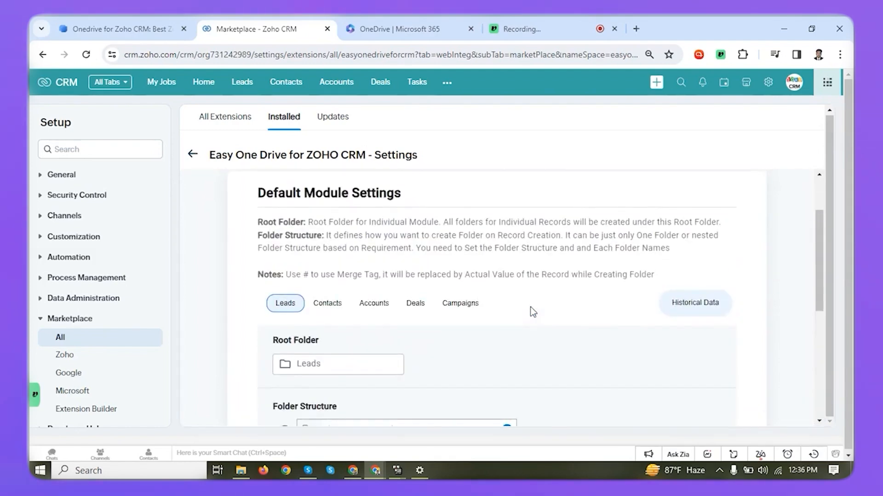
Start a new record in the Leads module with the last name Test Last Name.
click(242, 83)
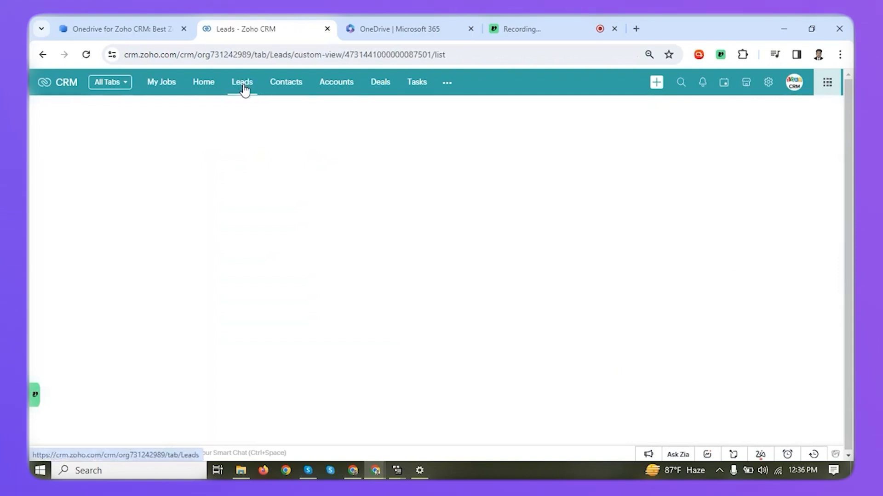
click(593, 114)
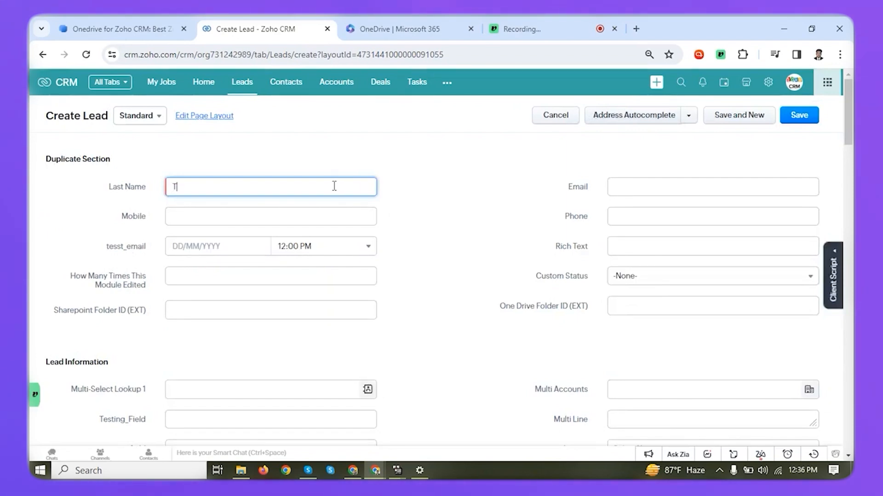
text(est Last)
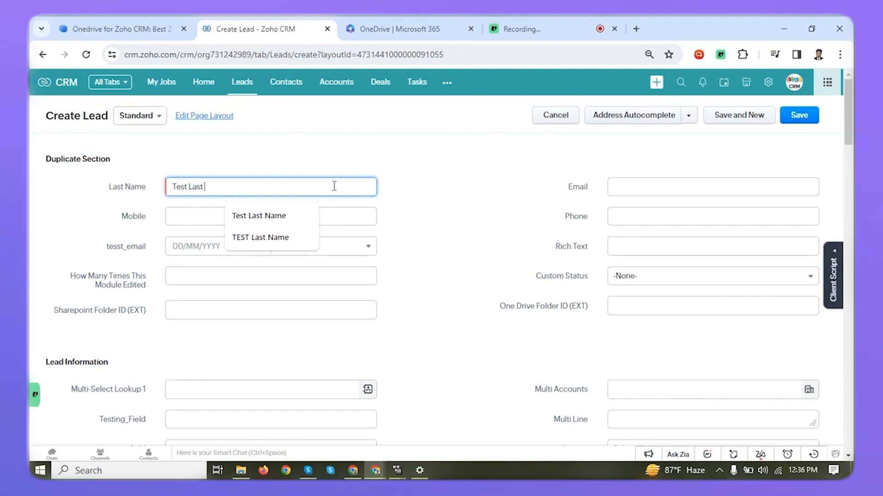
text( Name)
click(509, 239)
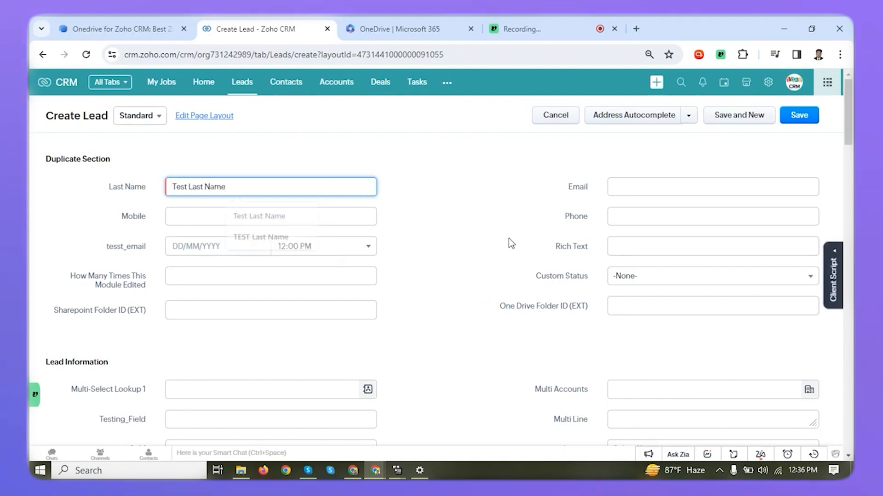
Find the First Name field in the lead form, fill in the lead's first name, and save the record.
key(ctrl+f)
text(first)
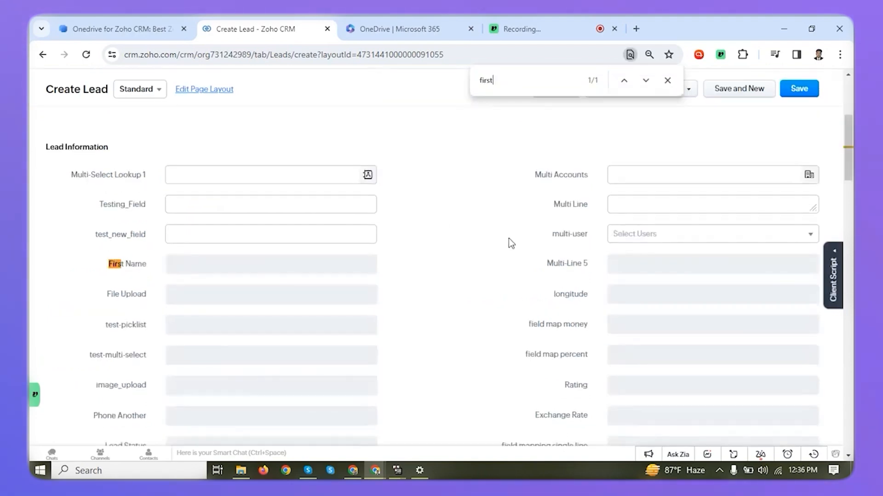
click(184, 269)
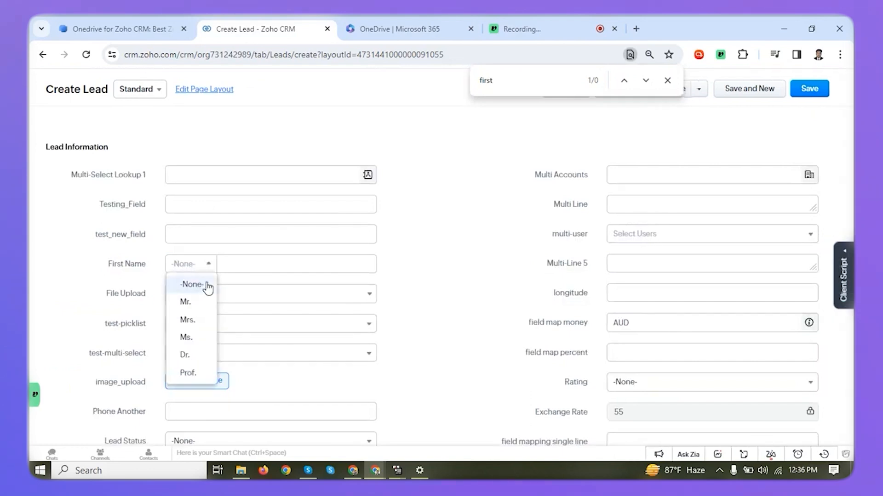
click(241, 266)
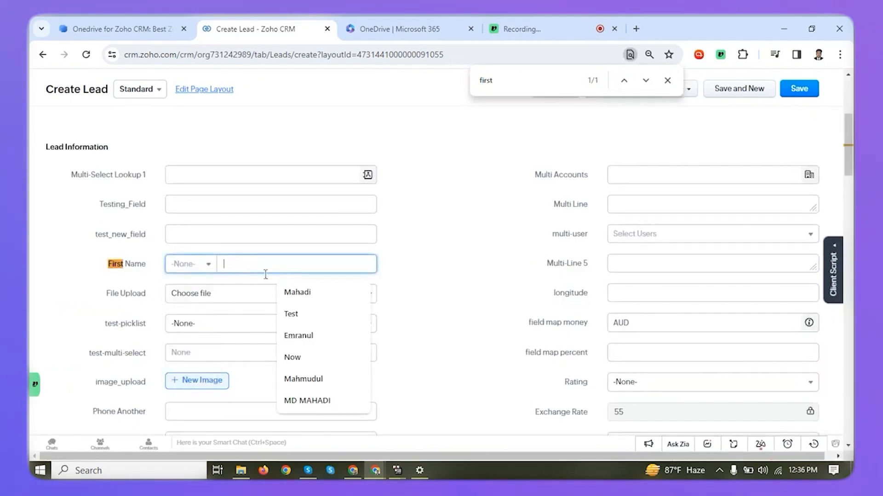
click(297, 292)
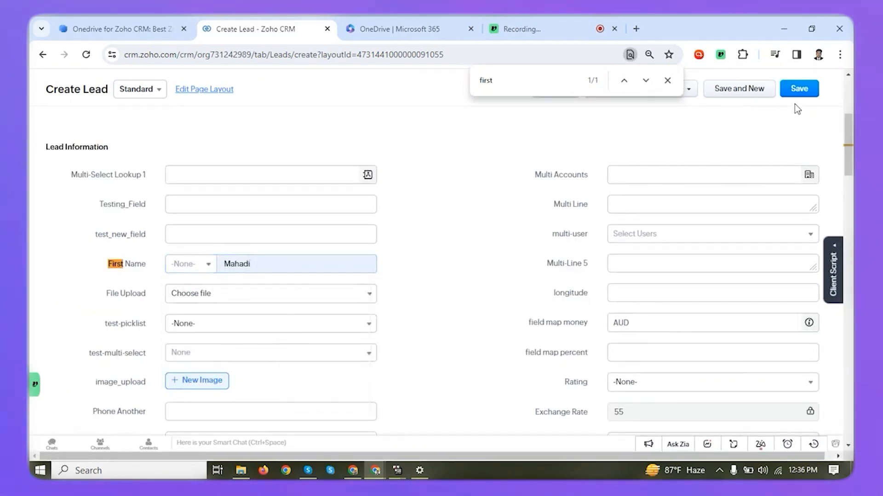
click(801, 94)
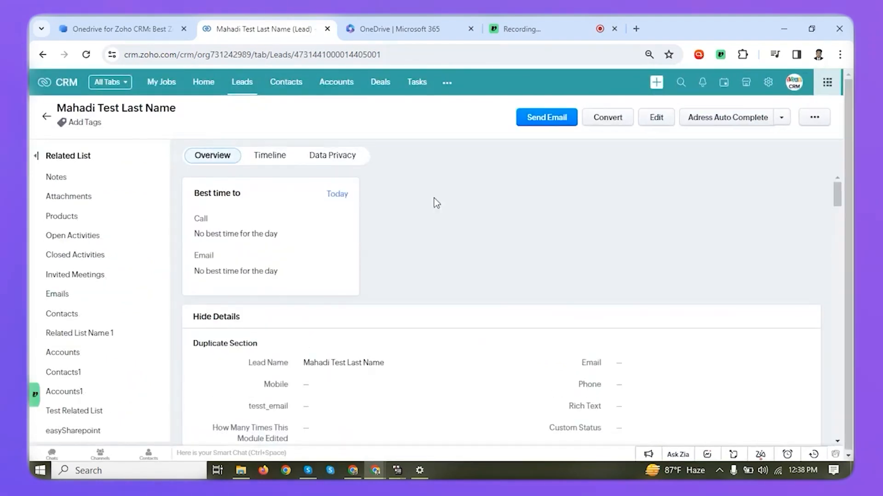
Switch to OneDrive and open the new test lead's folder and its Invoices subfolder to check the created structure.
click(390, 18)
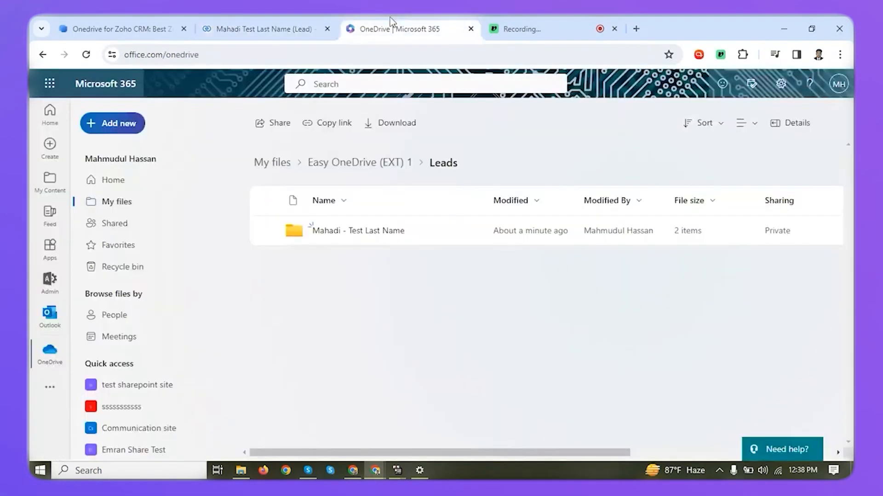
click(352, 232)
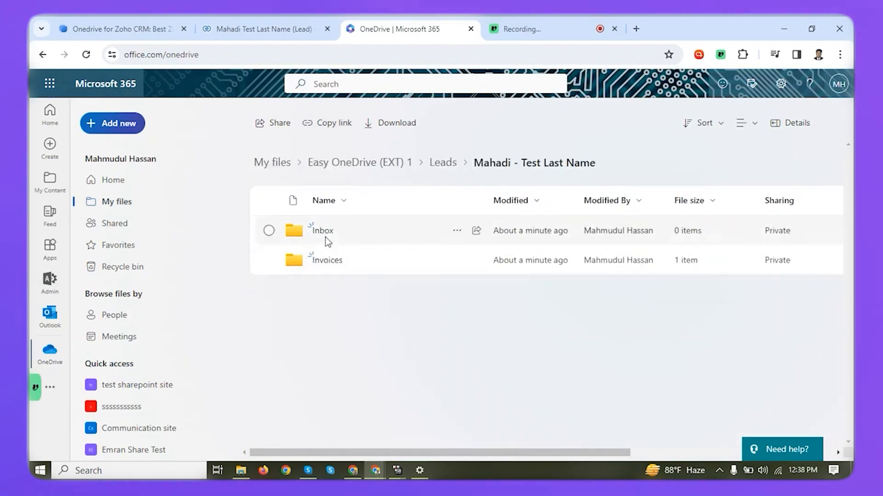
click(331, 263)
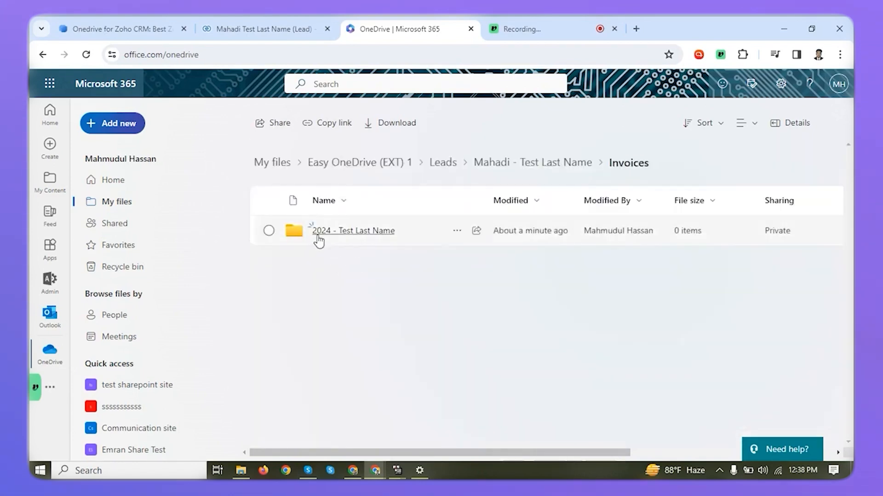
Switch back to the test lead in Zoho CRM and open its easyOneDrive related list.
click(262, 28)
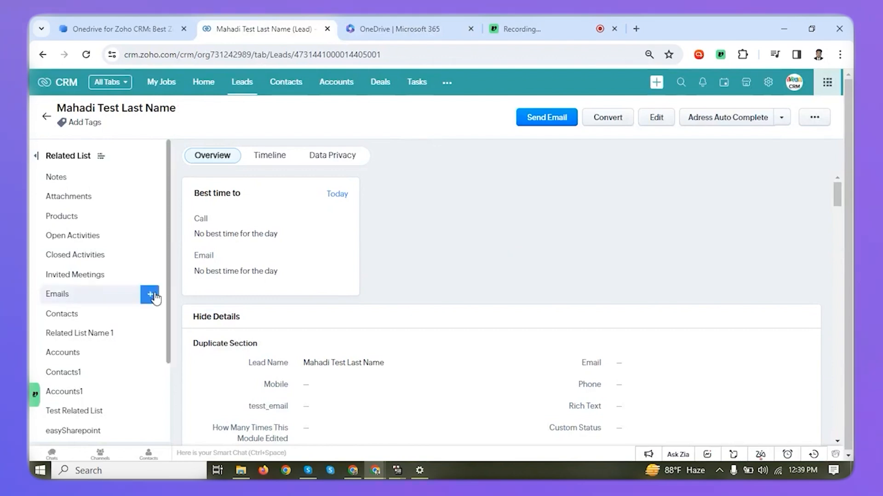
scroll(122, 302, down, 2)
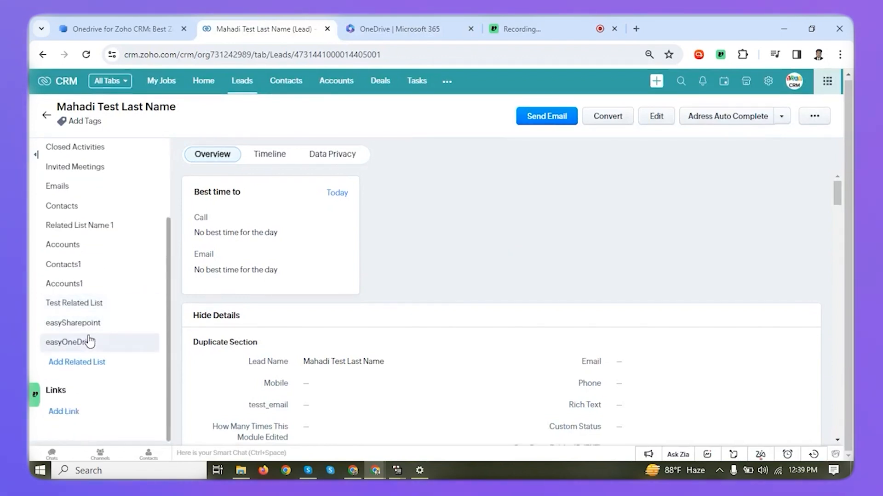
click(80, 343)
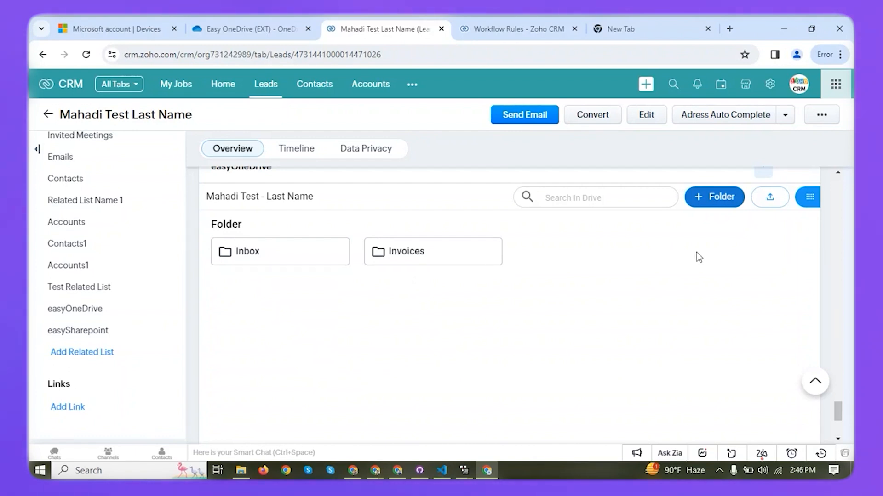
Upload the files fsmglobal and HDNB - PM Cohort_ from the Desktop to the lead's easyOneDrive folder.
click(772, 197)
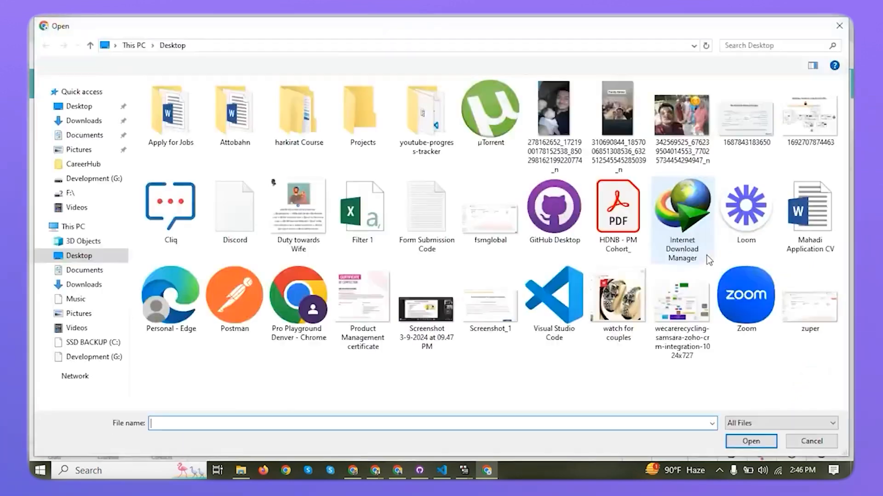
click(489, 215)
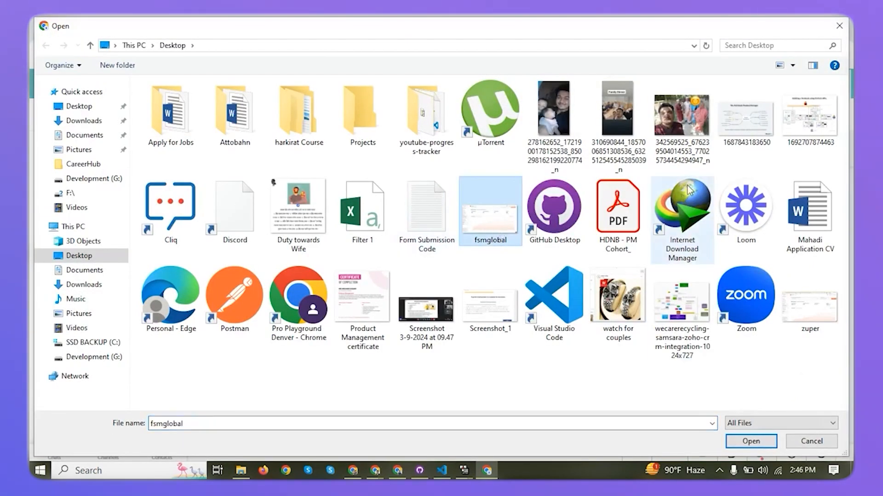
ctrl+click(618, 211)
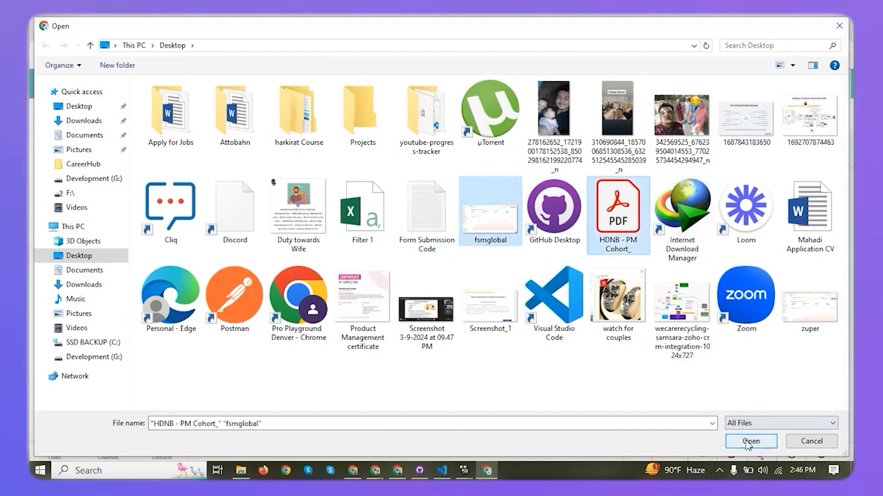
click(751, 440)
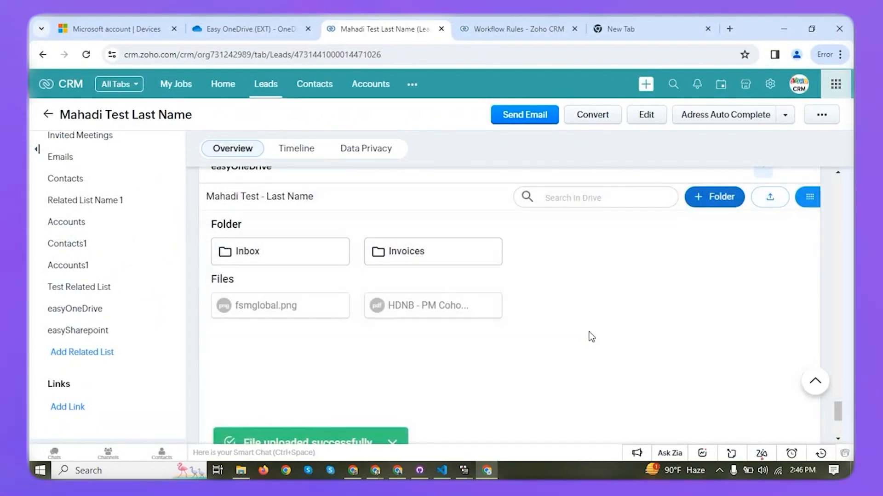
View the lead's easyOneDrive files as large thumbnails, and change the layout to the detailed list.
scroll(642, 309, right, 2)
click(749, 202)
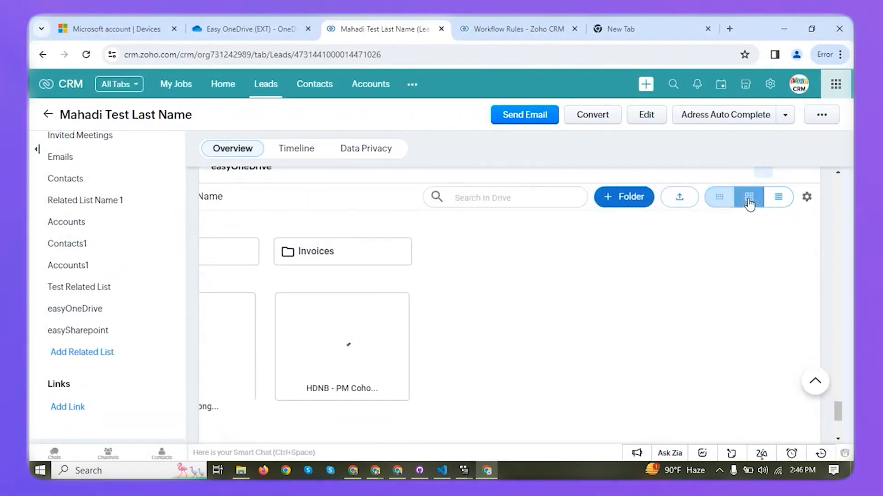
scroll(501, 362, left, 2)
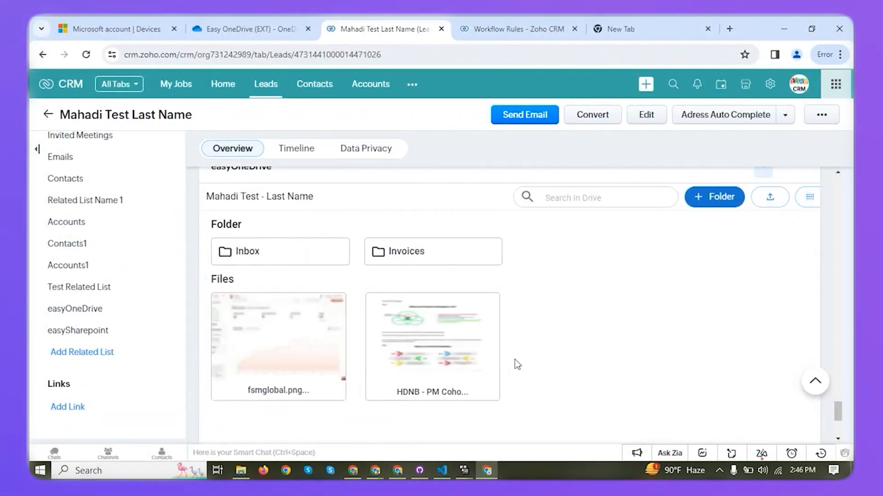
scroll(664, 325, right, 2)
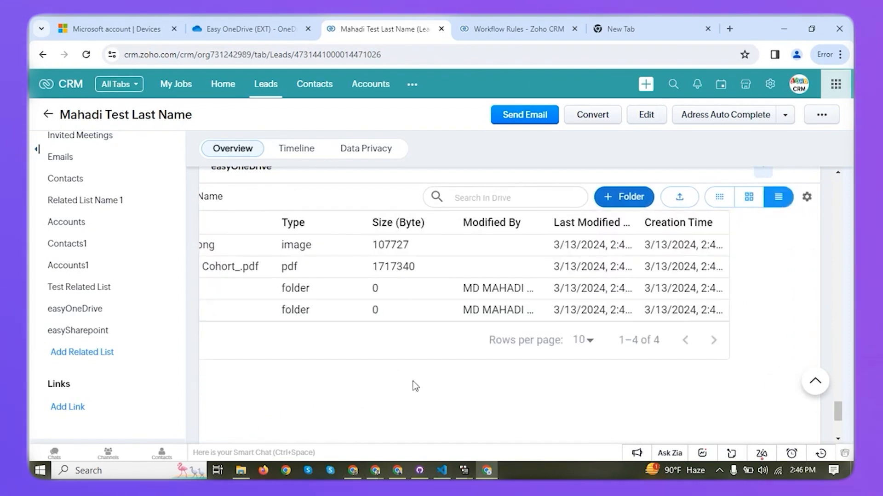
scroll(413, 386, left, 2)
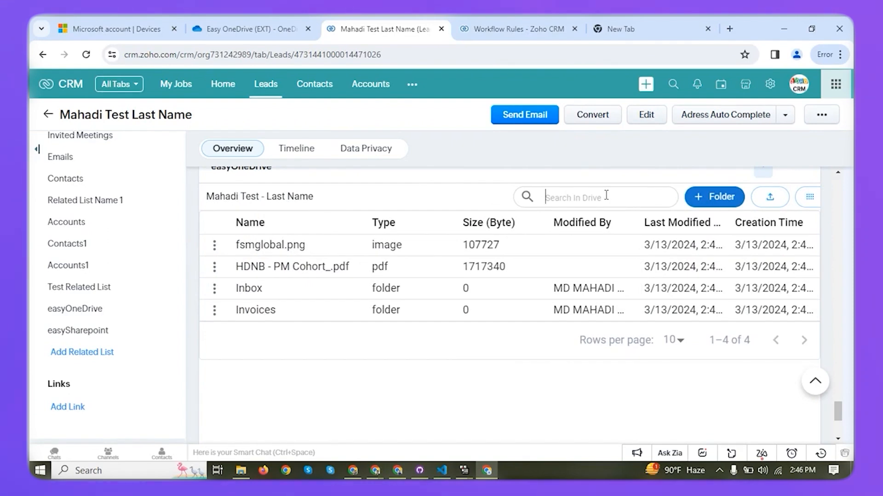
Search the lead's drive for invoices and clear the search.
text(inbox)
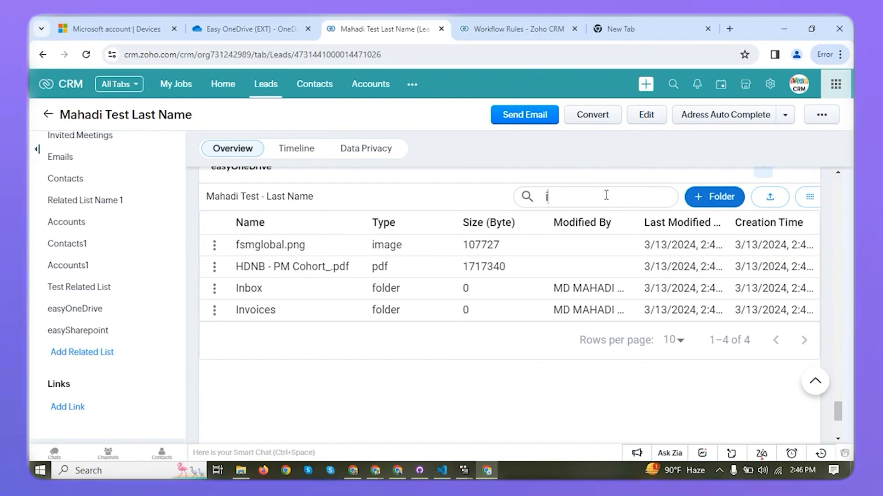
key(BackSpace)
key(BackSpace)
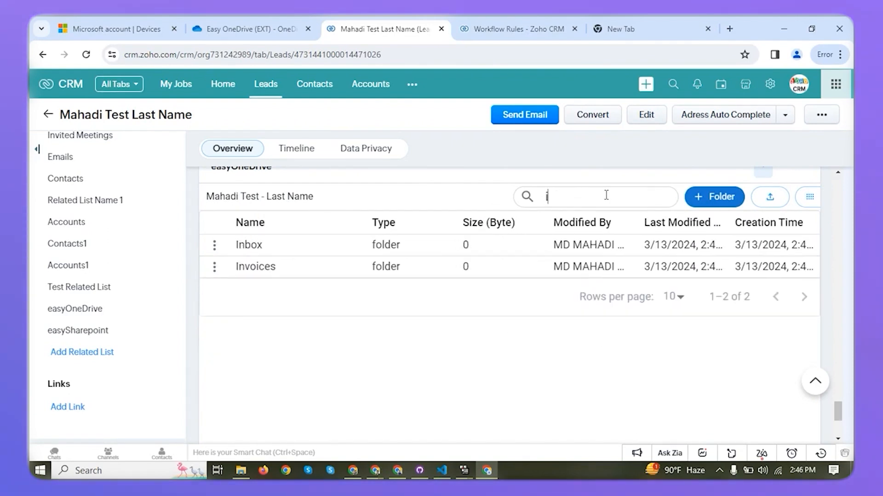
text(nvoices)
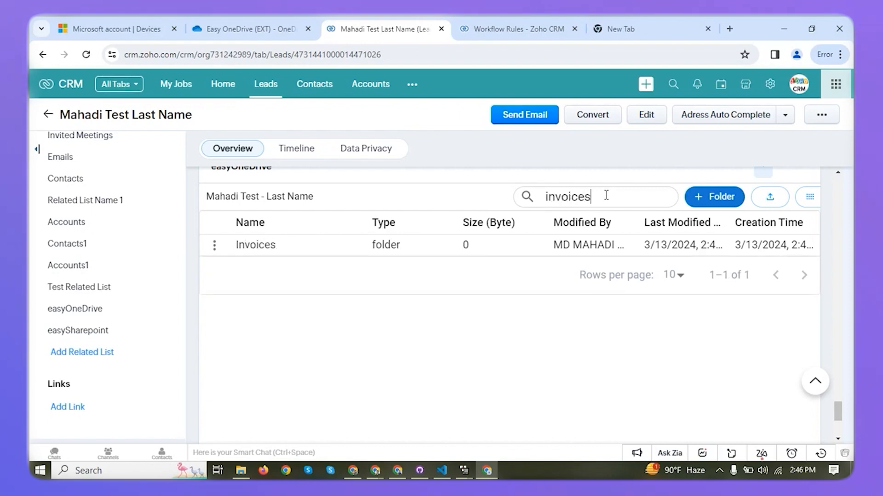
key(ctrl+a)
key(BackSpace)
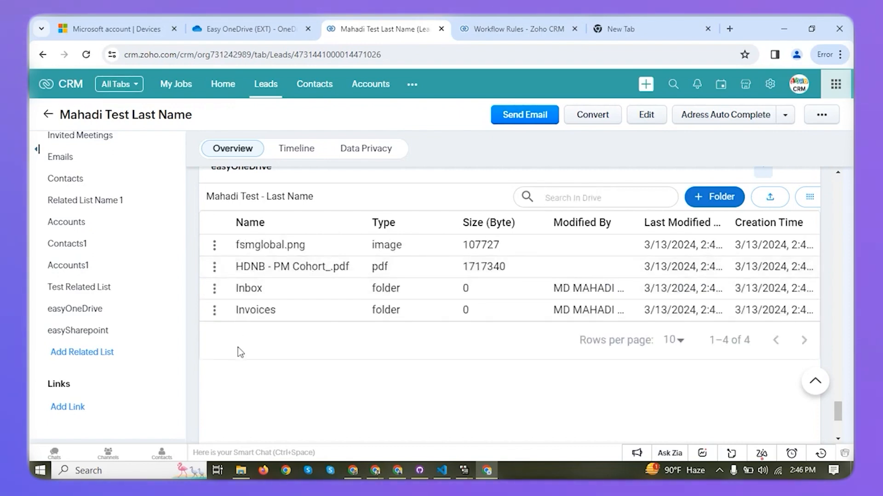
Rename the file fsmglobal.png to Changed The Name in the lead's easyOneDrive list.
click(215, 245)
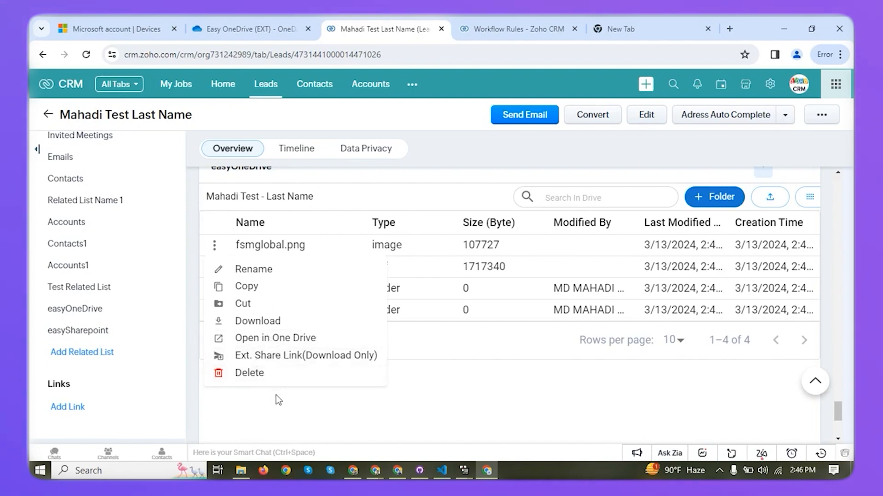
click(253, 270)
click(483, 331)
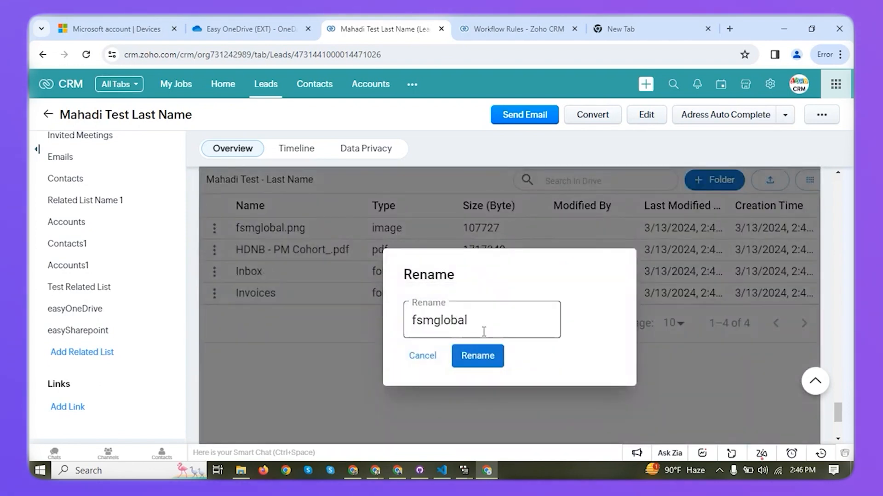
double_click(486, 331)
text(Chang)
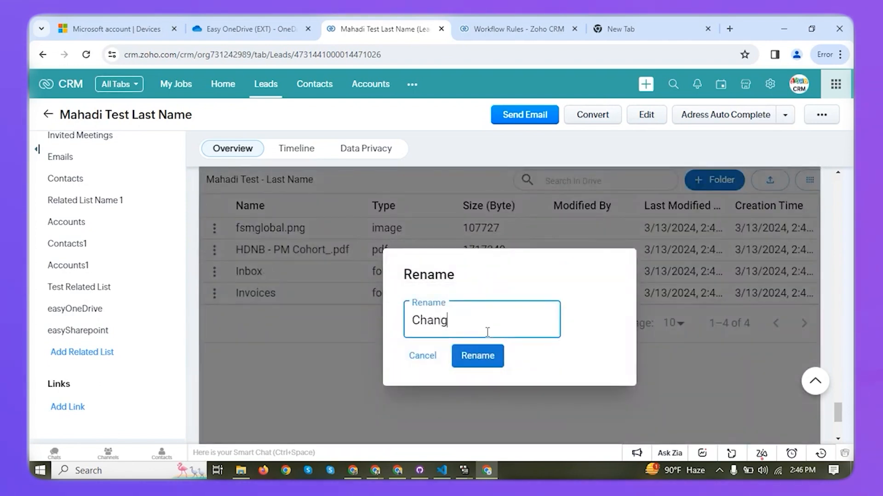
text(ed The Nam)
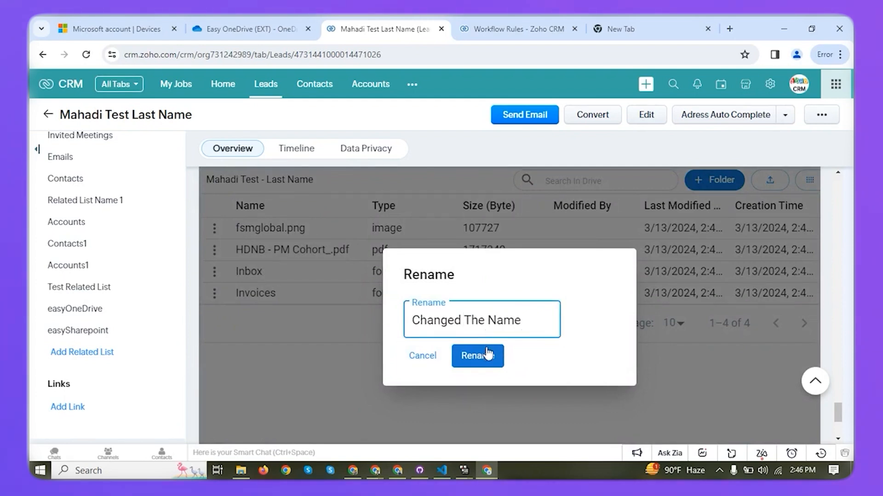
click(486, 355)
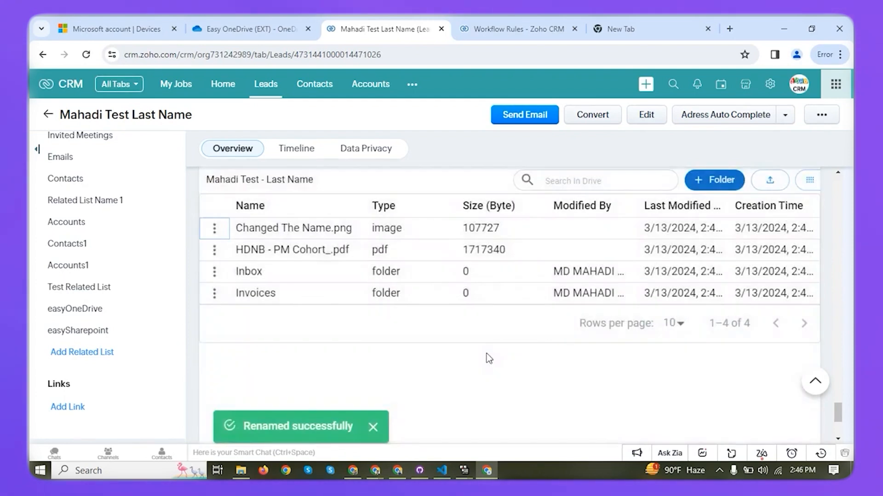
Switch to OneDrive, refresh the Leads folder, and open the test lead's folder to check the renamed file.
click(248, 18)
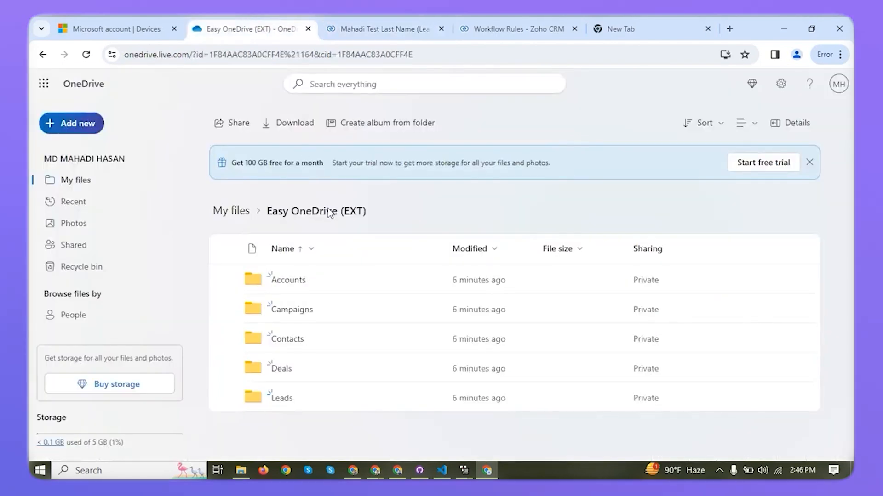
click(281, 397)
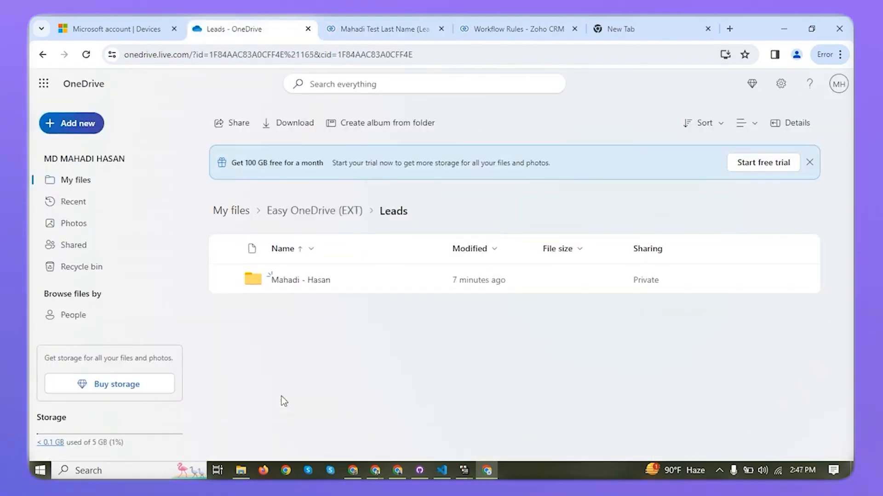
click(91, 56)
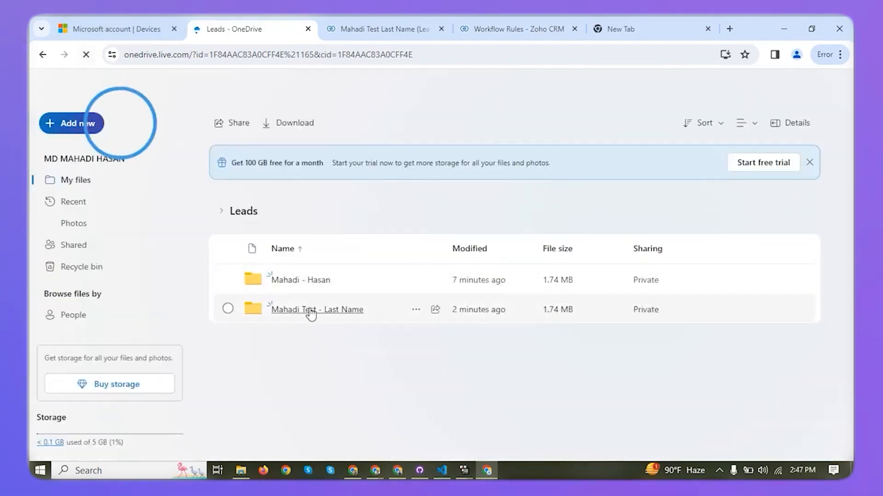
click(309, 310)
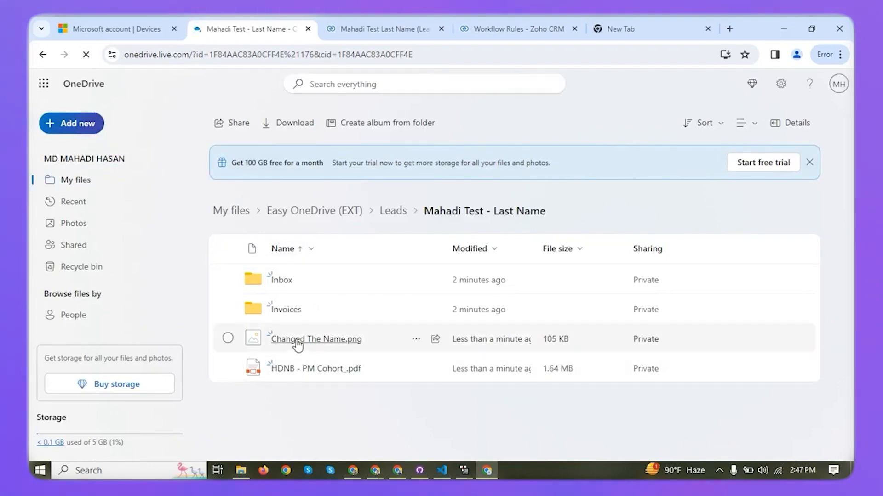
Return to the lead in Zoho CRM and delete Changed The Name.png from its easyOneDrive list.
click(373, 19)
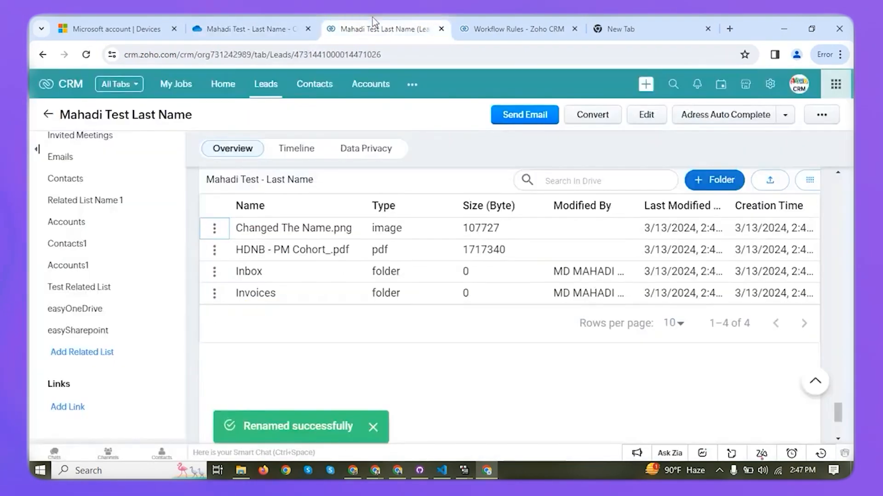
click(215, 228)
click(256, 357)
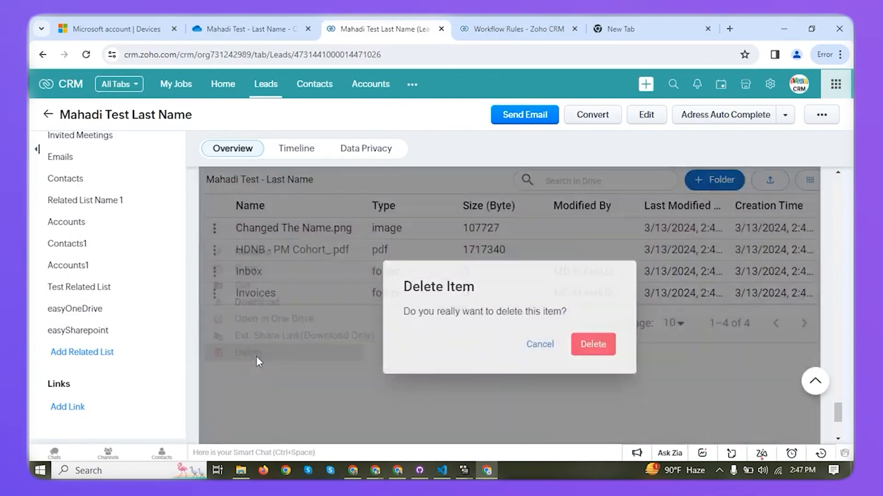
click(602, 344)
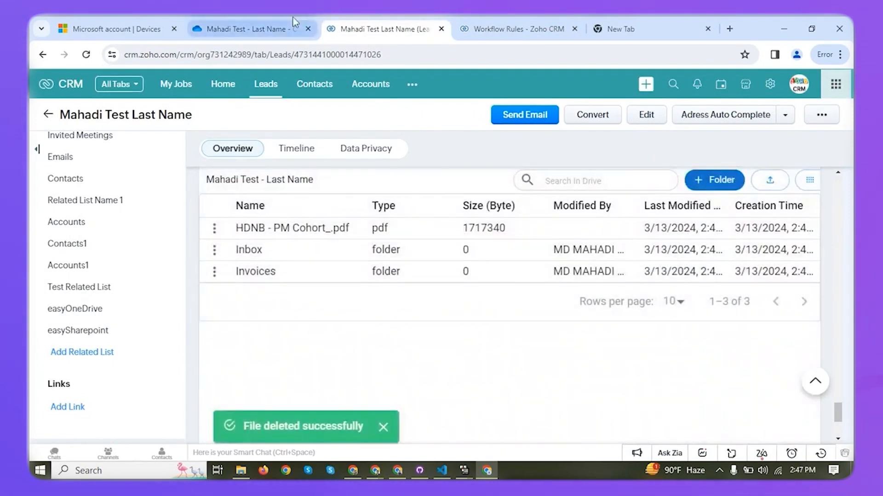
Refresh the test lead's folder in OneDrive to check the file deletion, and return to the lead in Zoho CRM.
click(292, 19)
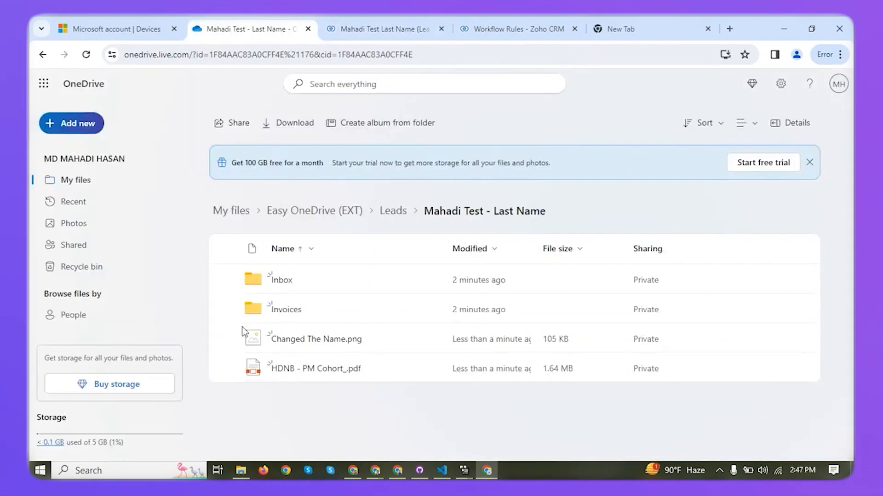
click(86, 55)
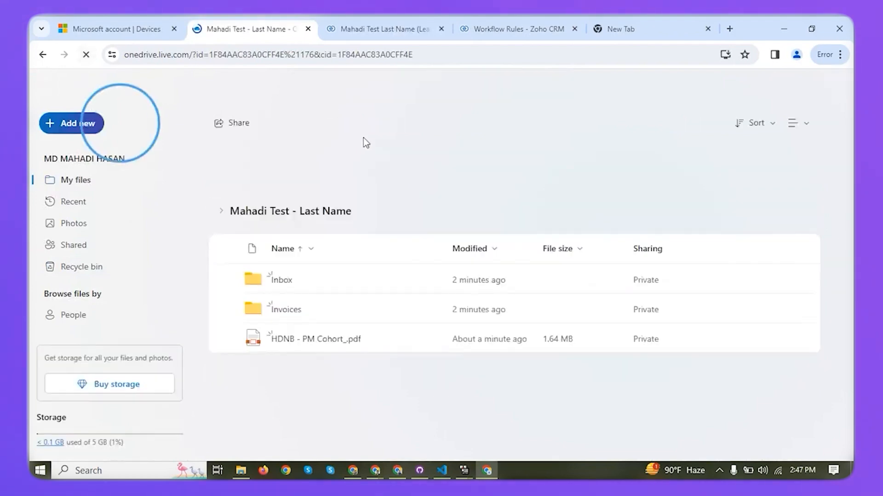
click(404, 28)
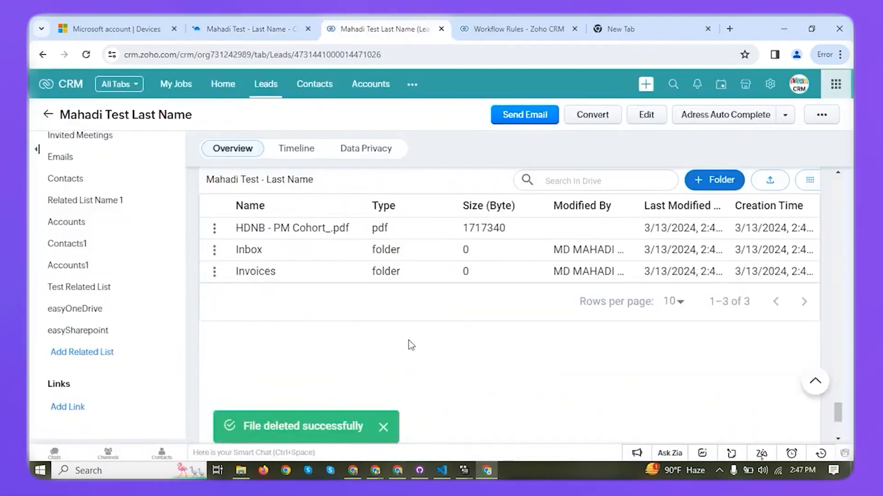
scroll(688, 307, right, 3)
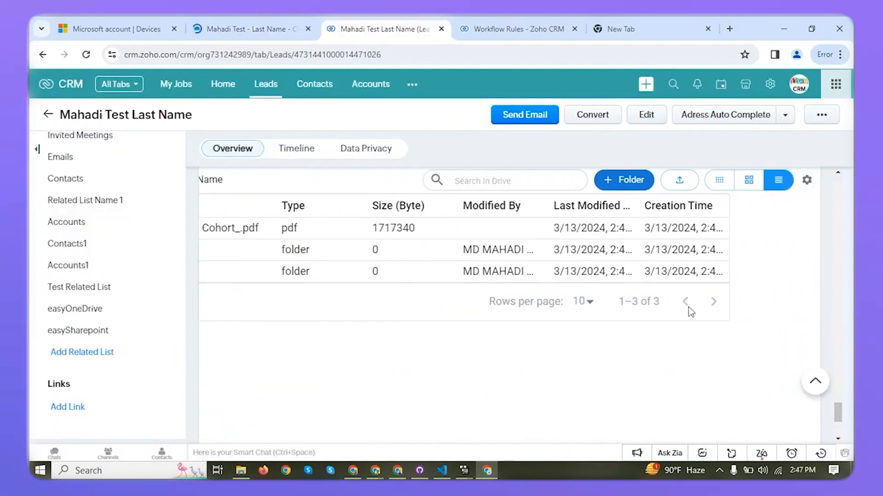
scroll(82, 276, up, 3)
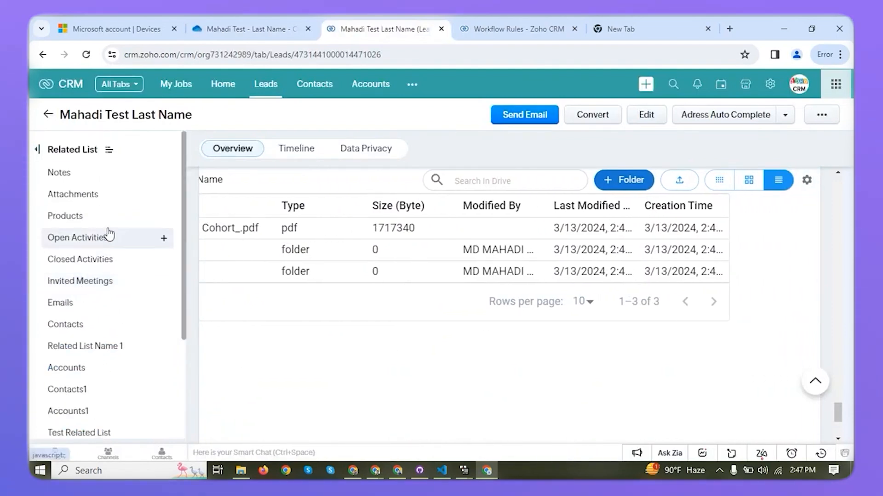
Upload the desktop image watch for couples.png as an attachment to the lead.
click(164, 194)
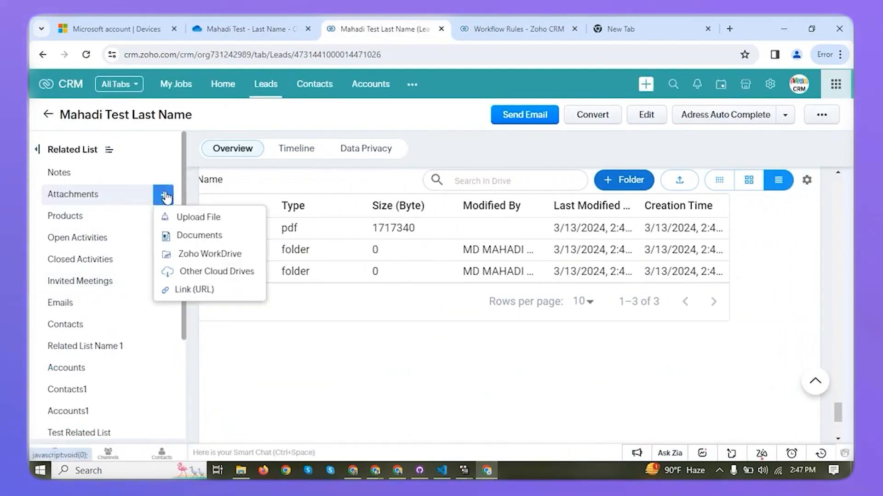
click(202, 218)
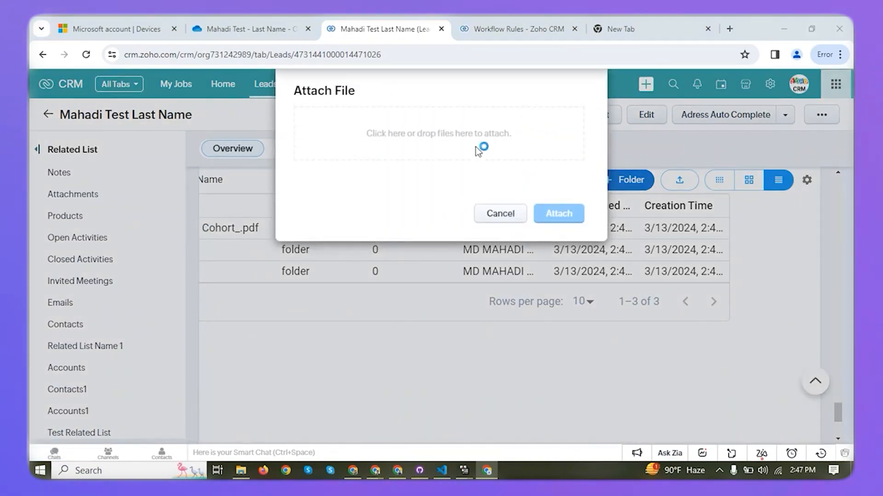
click(476, 152)
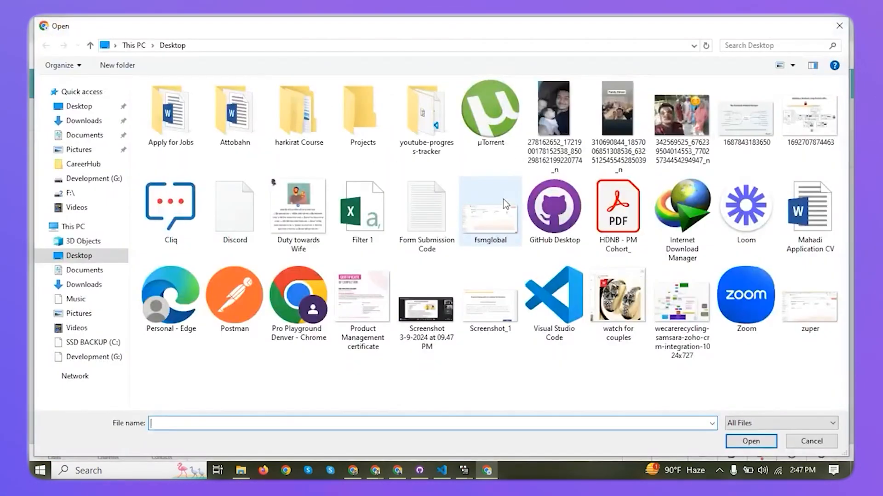
click(602, 341)
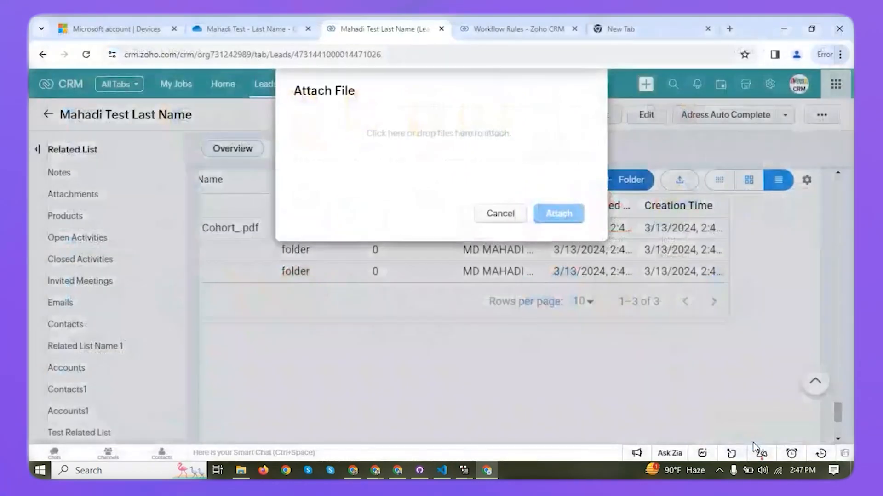
click(752, 441)
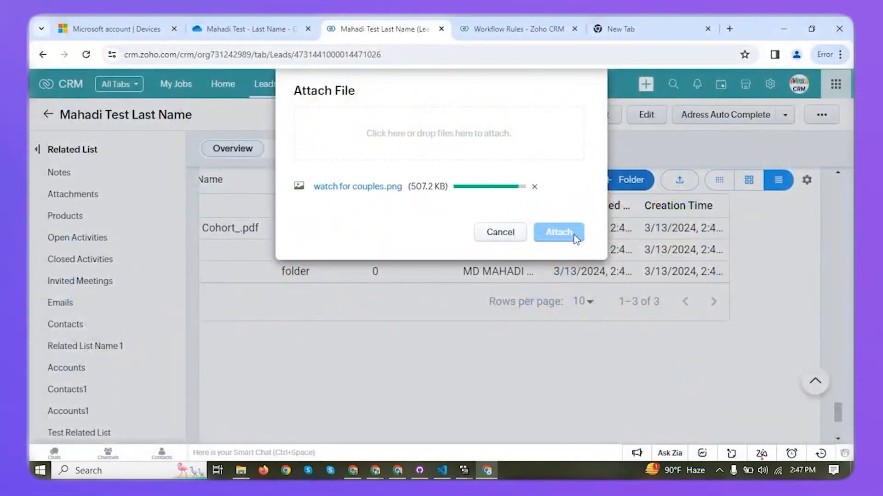
click(560, 233)
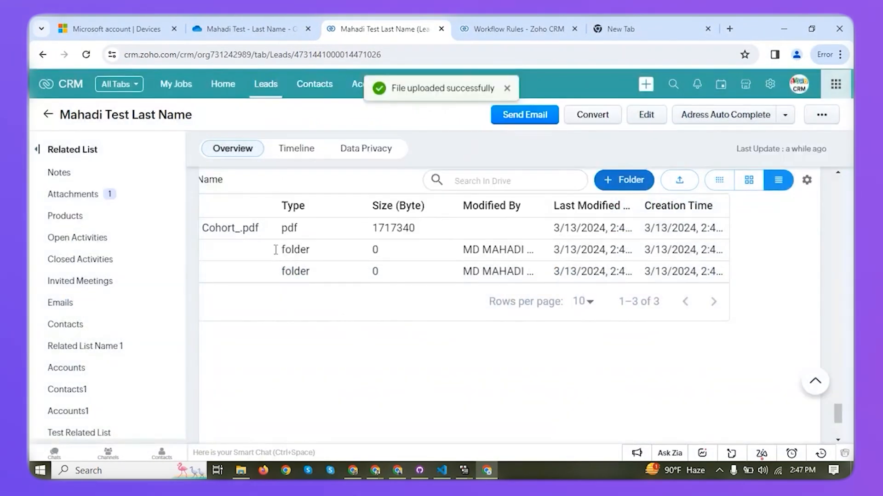
Start the attachments action in the easyOneDrive list's settings to bring the lead's CRM attachments into its OneDrive folder.
click(807, 181)
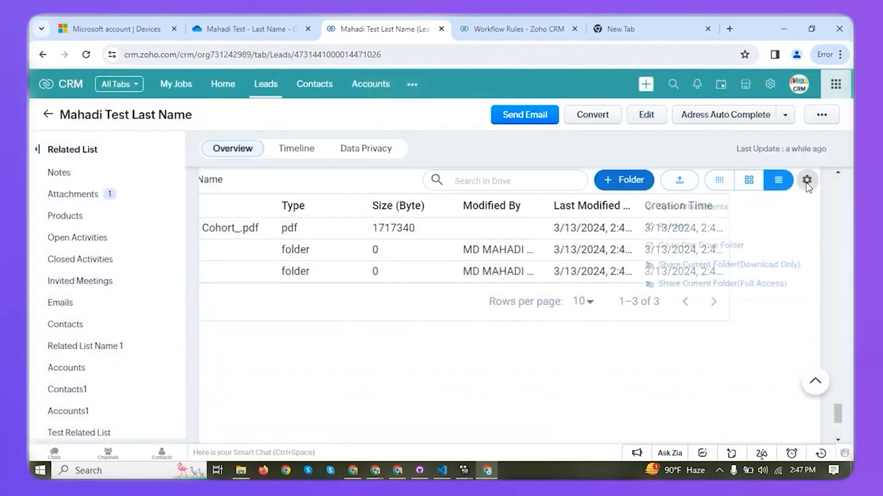
click(706, 211)
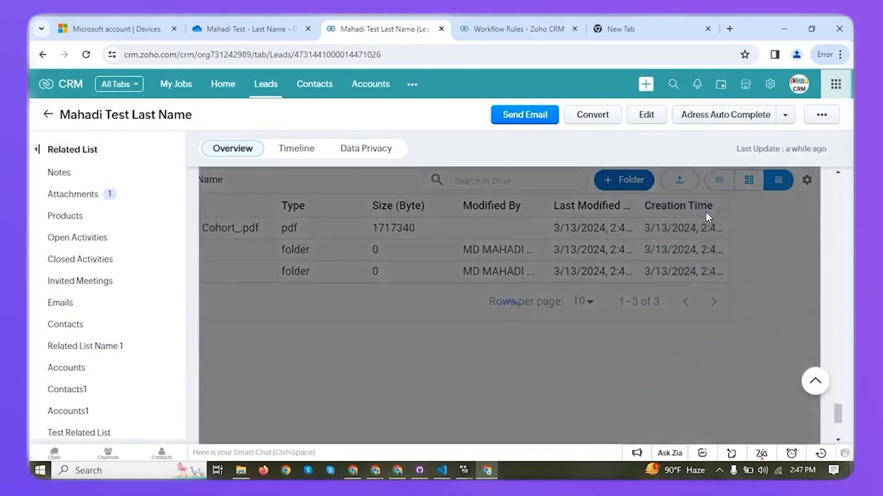